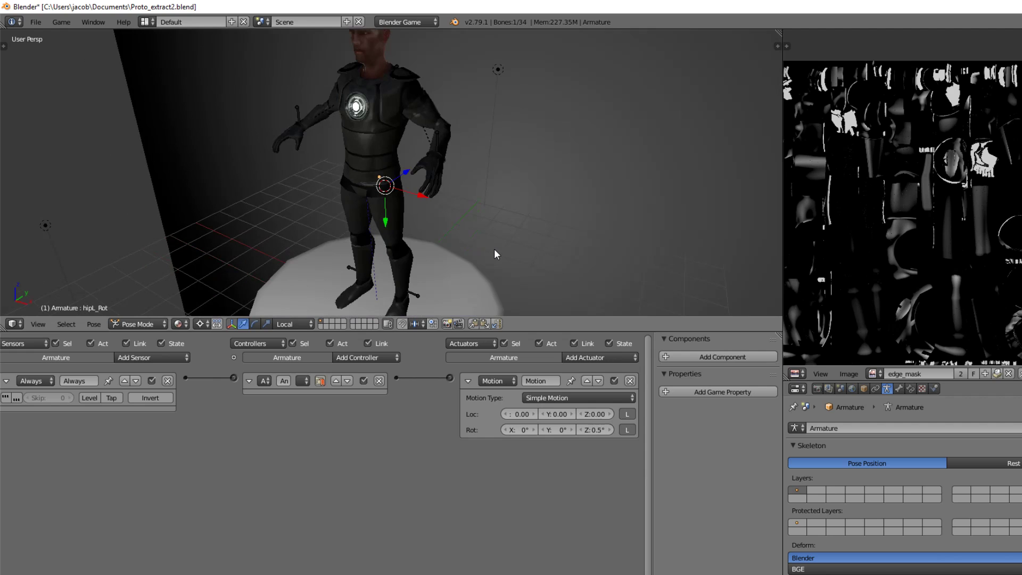
Test-rotate the left hip bone about its local Y axis to check how the leg mesh deforms.
{"action": "key", "text": "y"}
{"action": "key", "text": "y"}
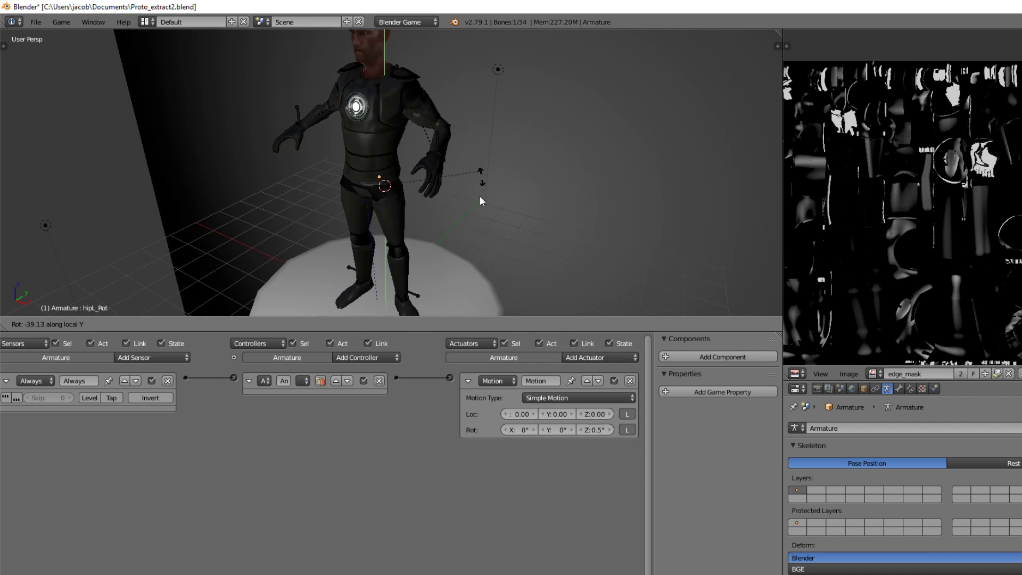
{"action": "left_click", "coordinate": [466, 199]}
Select the vertices on the left edge of the crotch panel in the LowP_Torso.009 mesh in Edit Mode.
{"action": "key", "text": "shift+f"}
{"action": "key", "text": "w"}
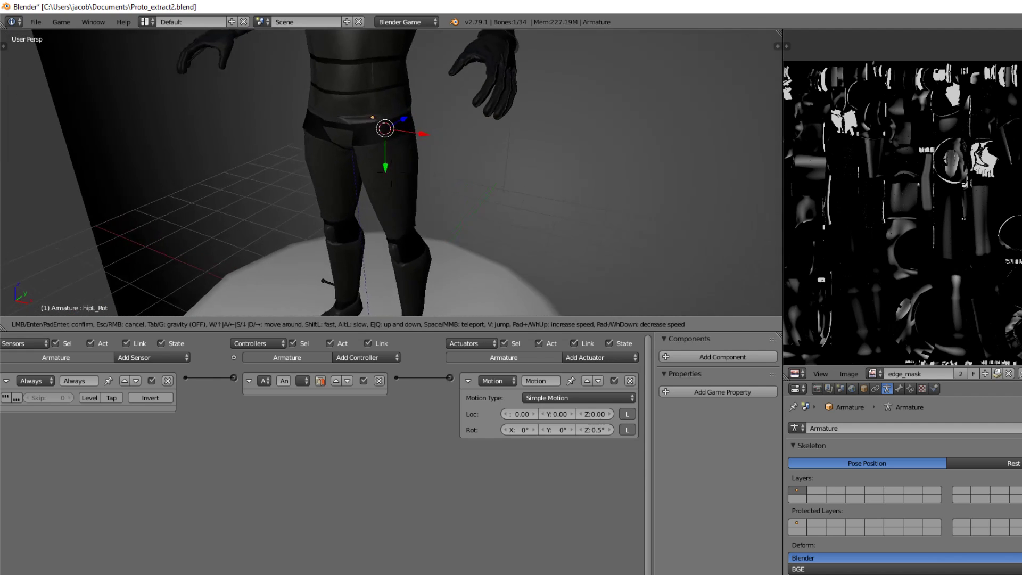
{"action": "key", "text": "s"}
{"action": "key", "text": "a"}
{"action": "left_click", "coordinate": [422, 153]}
{"action": "right_click", "coordinate": [448, 151]}
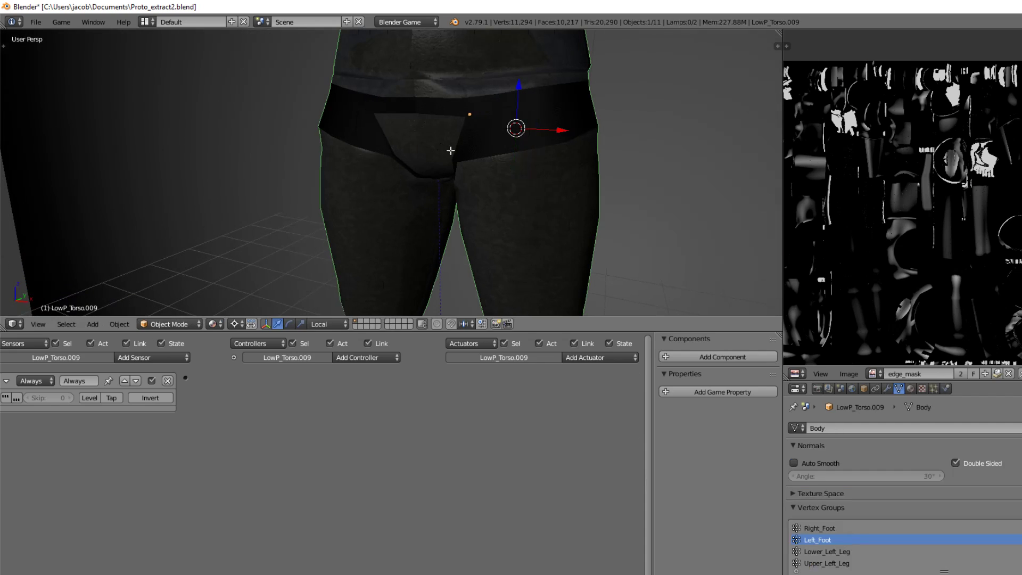
{"action": "key", "text": "Tab"}
{"action": "right_click", "coordinate": [453, 146]}
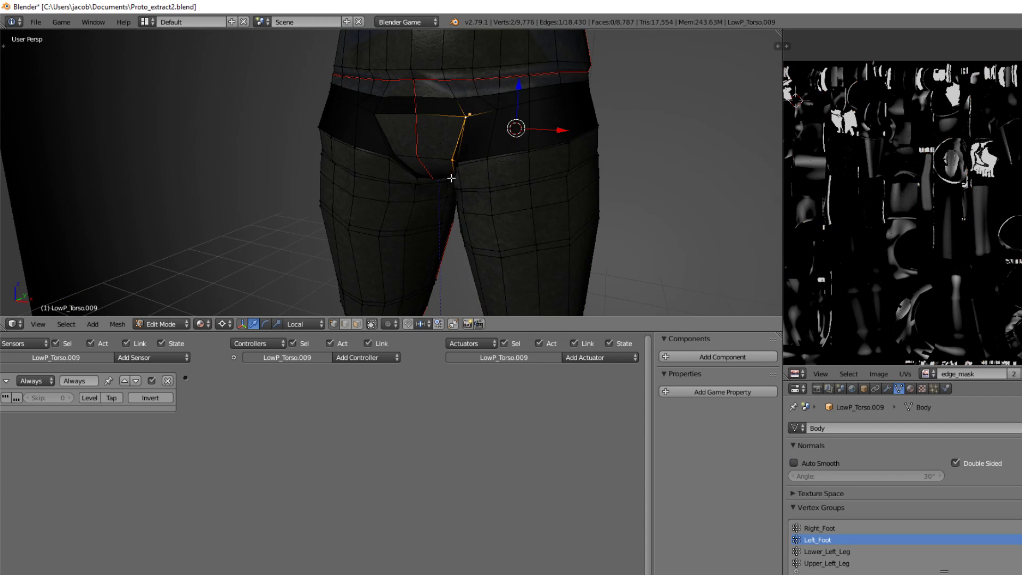
Remove the selected crotch panel vertices from all vertex groups and assign them to the Pelvic group.
{"action": "scroll", "coordinate": [871, 557], "scroll_direction": "down", "scroll_amount": 3}
{"action": "left_click", "coordinate": [1018, 553]}
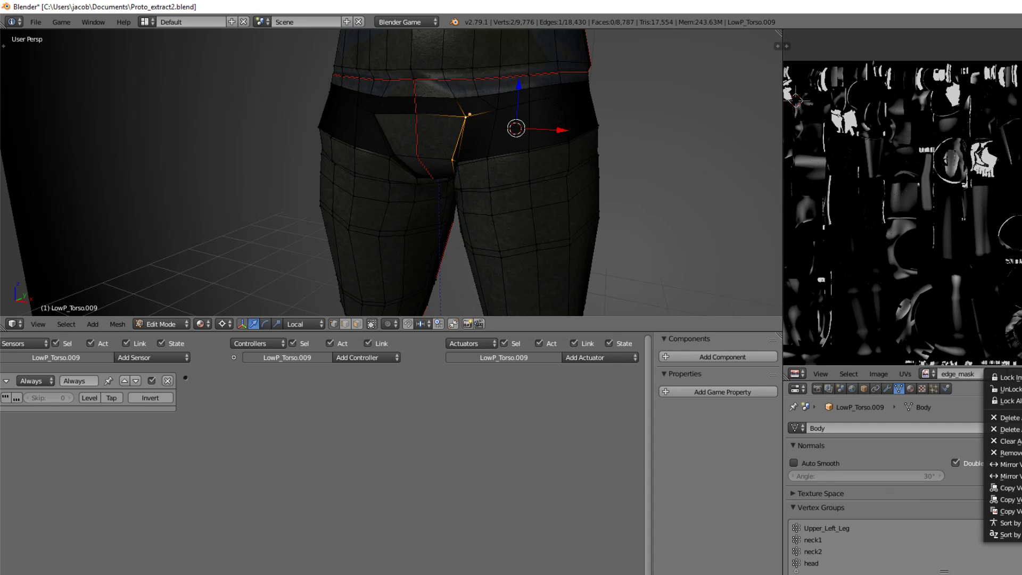
{"action": "left_click", "coordinate": [1010, 452]}
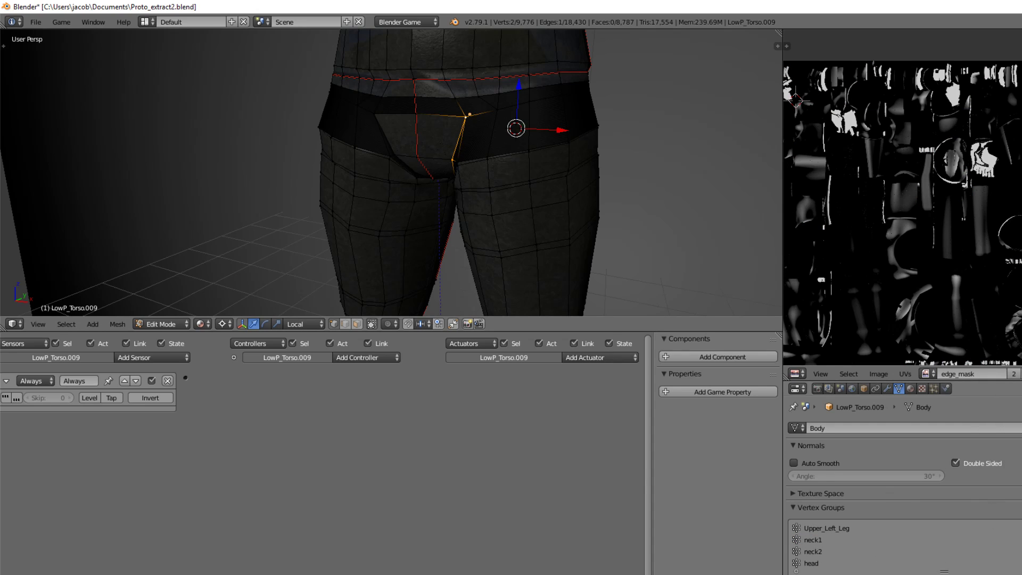
{"action": "scroll", "coordinate": [844, 573], "scroll_direction": "down", "scroll_amount": 1}
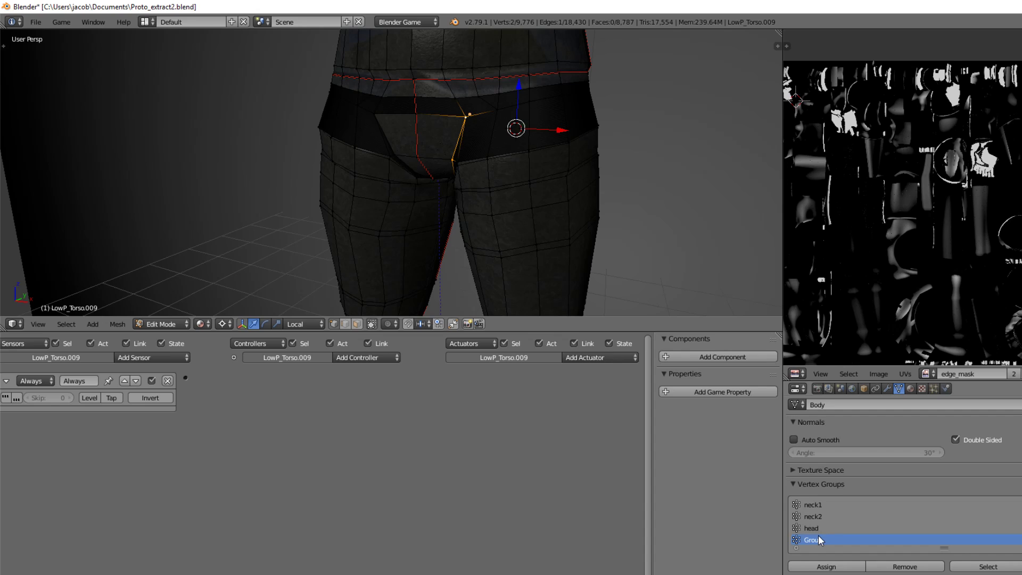
{"action": "scroll", "coordinate": [843, 525], "scroll_direction": "up", "scroll_amount": 4}
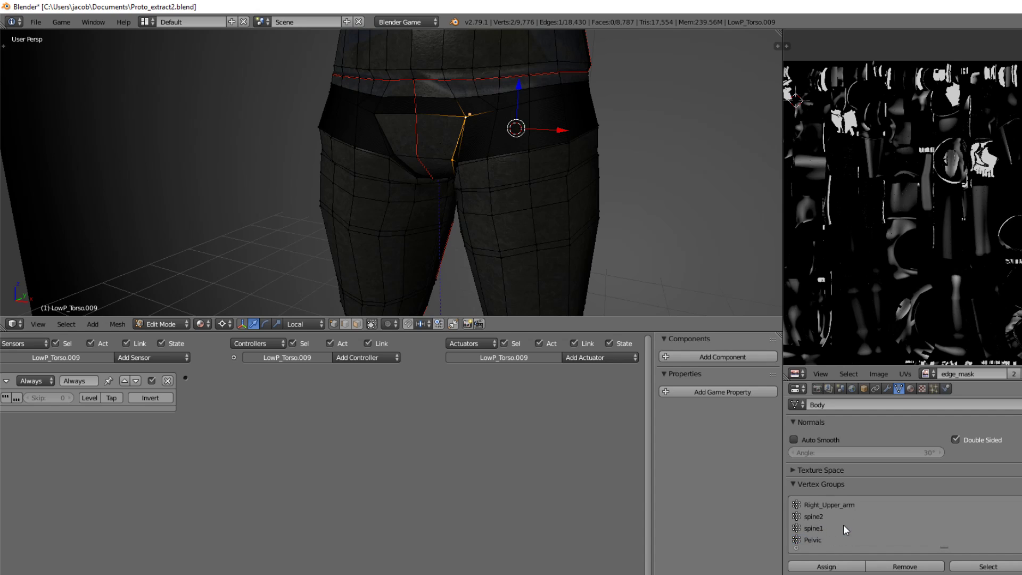
{"action": "scroll", "coordinate": [844, 525], "scroll_direction": "up", "scroll_amount": 4}
{"action": "left_click", "coordinate": [842, 571]}
{"action": "key", "text": "Tab"}
Select the left hip bone in wireframe display and snap the 3D cursor to it.
{"action": "key", "text": "s"}
{"action": "right_click", "coordinate": [514, 202]}
{"action": "key", "text": "z"}
{"action": "right_click", "coordinate": [511, 133]}
{"action": "key", "text": "ctrl+Tab"}
{"action": "key", "text": "shift+s"}
{"action": "left_click", "coordinate": [566, 206]}
{"action": "right_click", "coordinate": [510, 140]}
{"action": "right_click", "coordinate": [516, 136]}
{"action": "key", "text": "shift+s"}
{"action": "left_click", "coordinate": [501, 143]}
Switch to Material shading and test-rotate the left hip bone about its local Y axis, cancelling the rotation.
{"action": "left_click", "coordinate": [181, 323]}
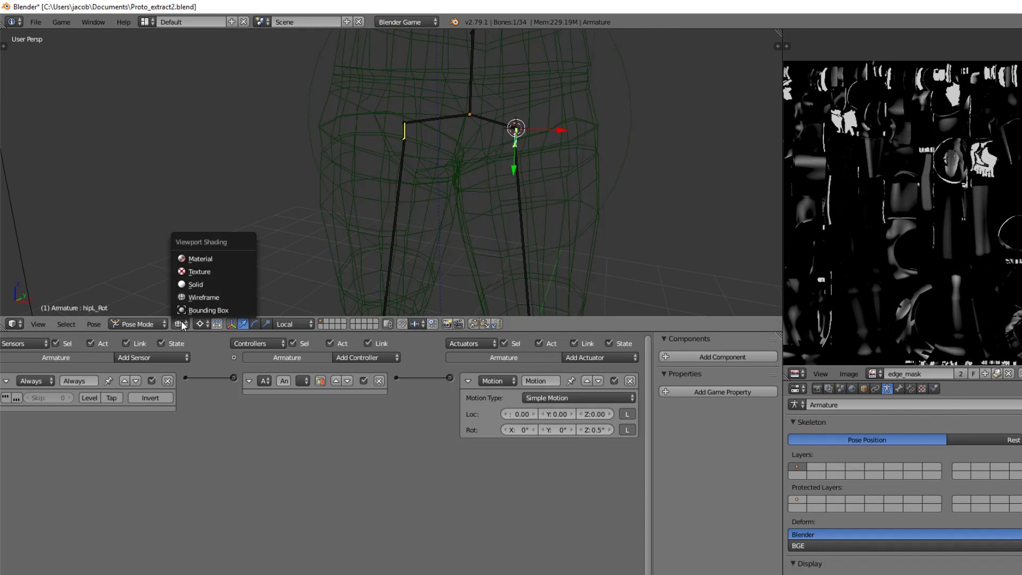
{"action": "left_click", "coordinate": [222, 260]}
{"action": "key", "text": "r"}
{"action": "key", "text": "y"}
{"action": "key", "text": "y"}
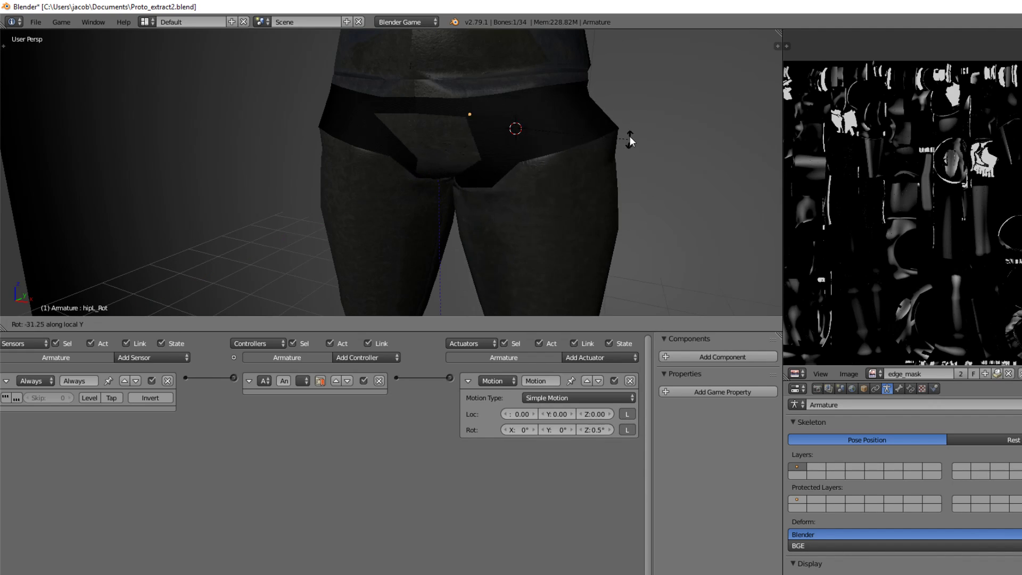
{"action": "key", "text": "Escape"}
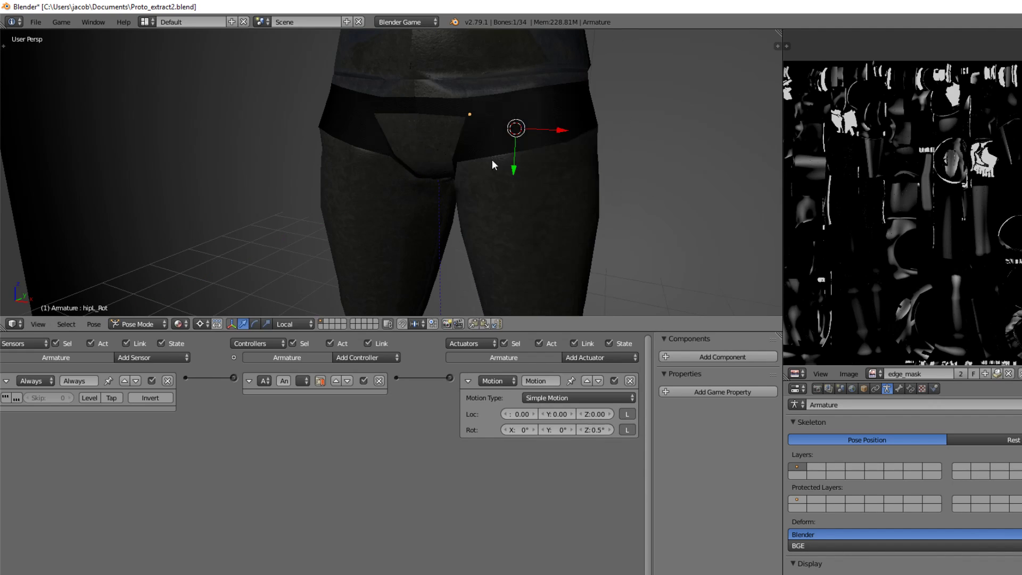
Select the lower edge vertices of the torso mesh's crotch panel and remove them from all vertex groups.
{"action": "right_click", "coordinate": [439, 154]}
{"action": "key", "text": "Tab"}
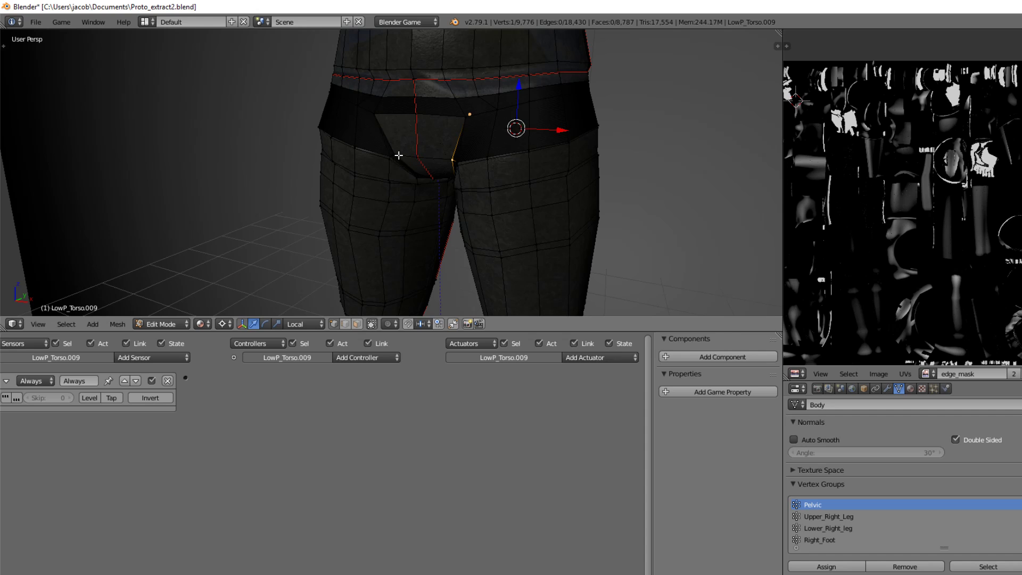
{"action": "right_click", "coordinate": [417, 157], "text": "shift"}
{"action": "key", "text": "z"}
{"action": "key", "text": "z"}
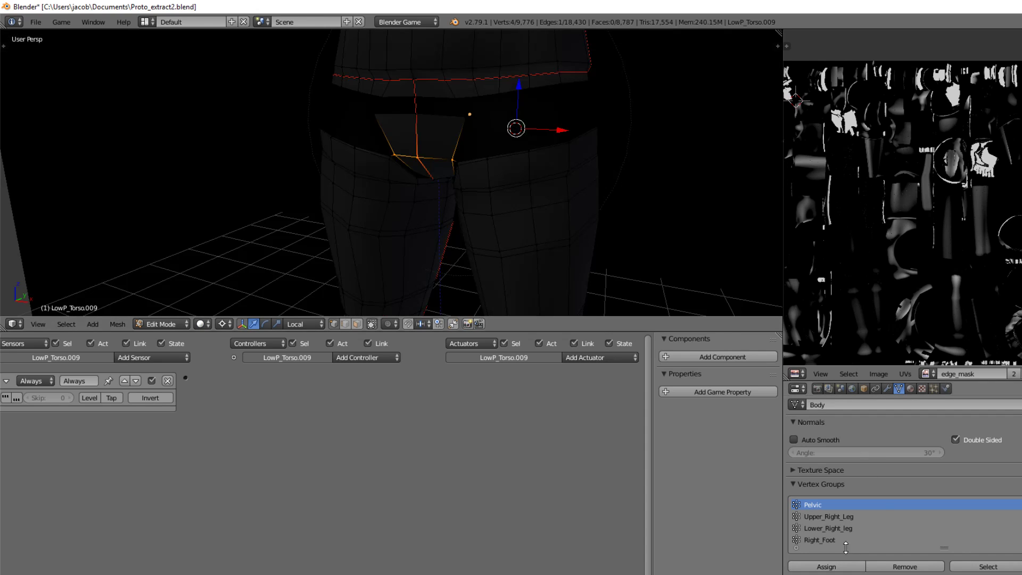
{"action": "left_click", "coordinate": [1016, 530]}
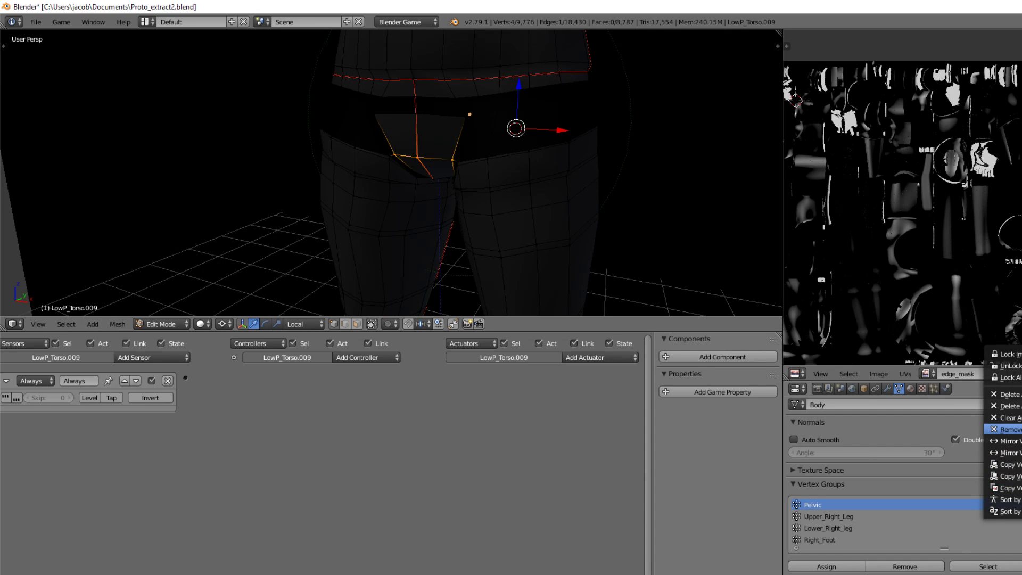
{"action": "left_click", "coordinate": [1006, 441]}
{"action": "key", "text": "Tab"}
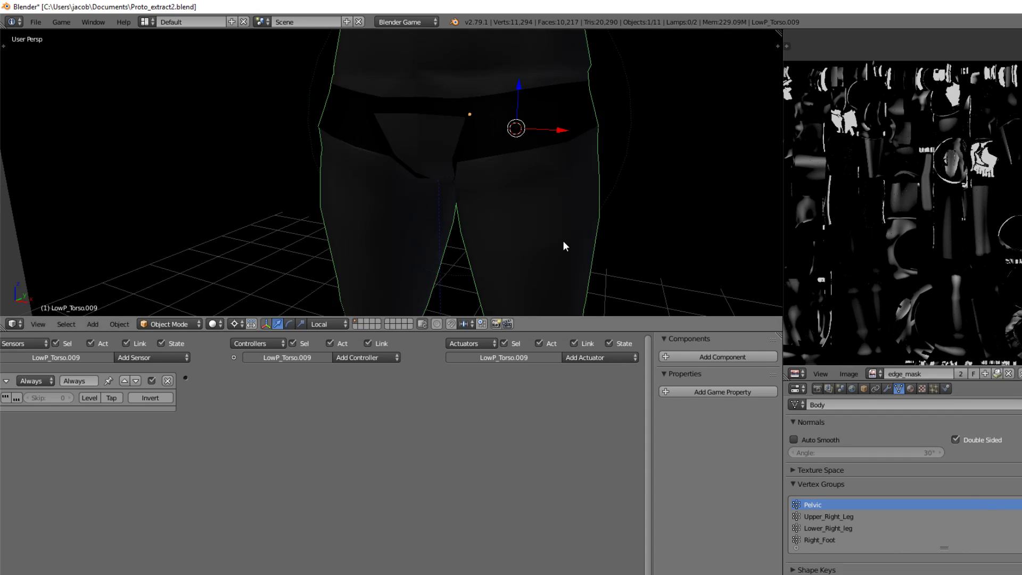
Test-rotate the left hip bone about the global Z axis to check the front of the crotch panel.
{"action": "key", "text": "z"}
{"action": "right_click", "coordinate": [515, 142]}
{"action": "key", "text": "alt+z"}
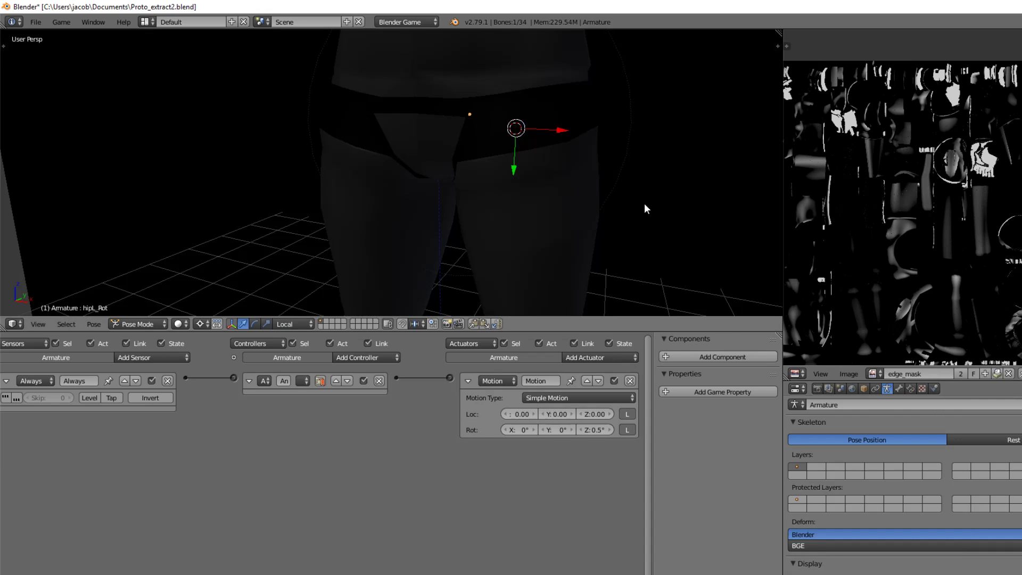
{"action": "key", "text": "r"}
{"action": "key", "text": "z"}
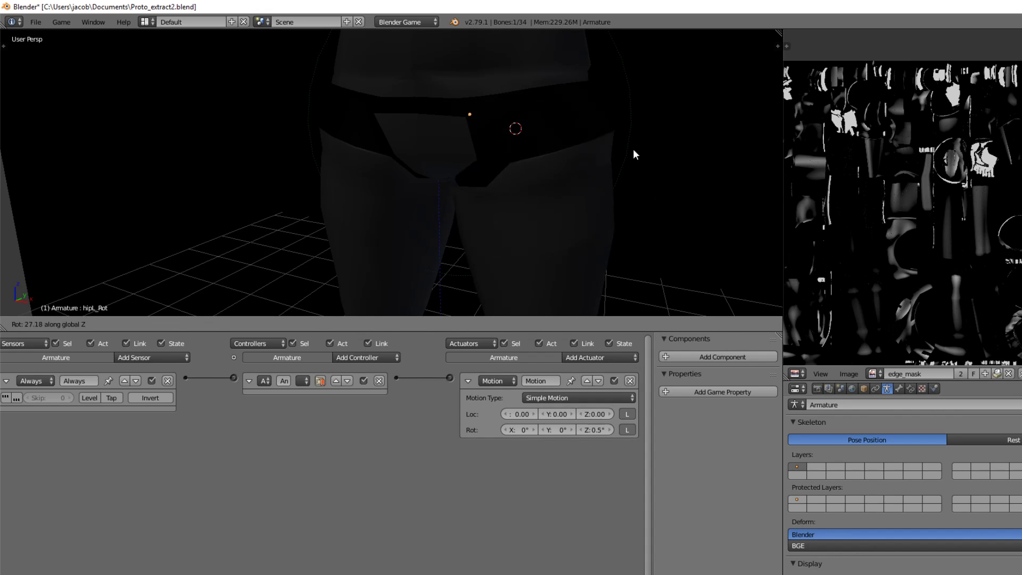
{"action": "left_click", "coordinate": [633, 148]}
Examine the torso mesh's crotch edge vertices in wireframe from the front and from behind.
{"action": "key", "text": "z"}
{"action": "right_click", "coordinate": [452, 158]}
{"action": "key", "text": "alt+z"}
{"action": "right_click", "coordinate": [452, 155]}
{"action": "right_click", "coordinate": [453, 166]}
{"action": "key", "text": "Tab"}
{"action": "right_click", "coordinate": [453, 161]}
{"action": "key", "text": "z"}
{"action": "right_click", "coordinate": [453, 158], "text": "shift"}
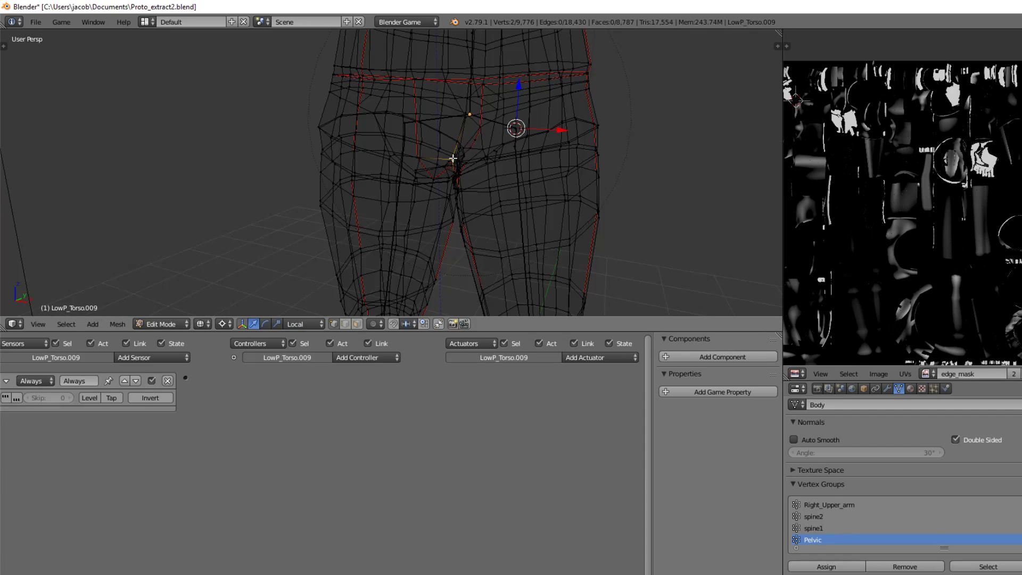
{"action": "key", "text": "shift+f"}
{"action": "key", "text": "w"}
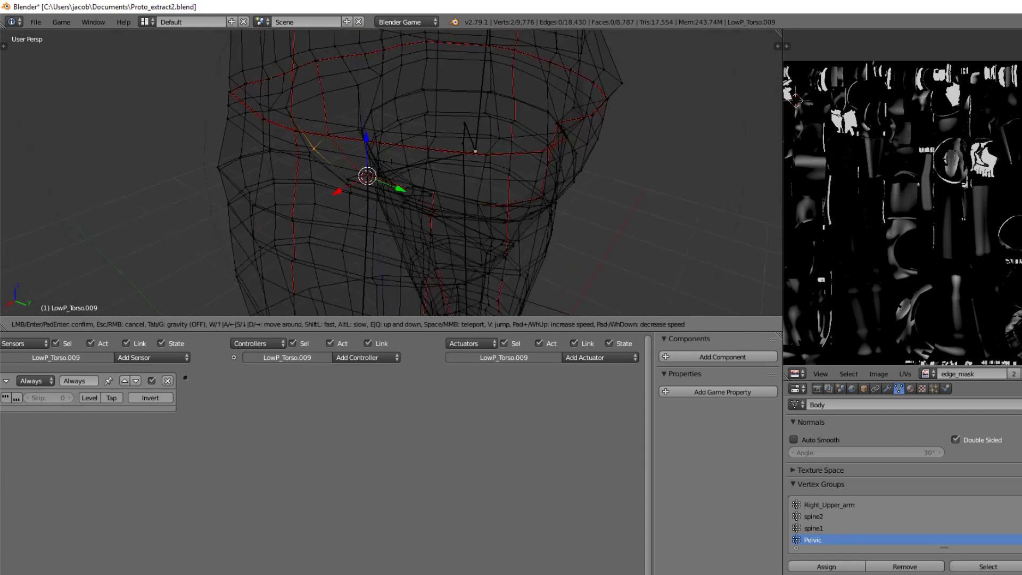
{"action": "key", "text": "e"}
{"action": "left_click", "coordinate": [413, 173]}
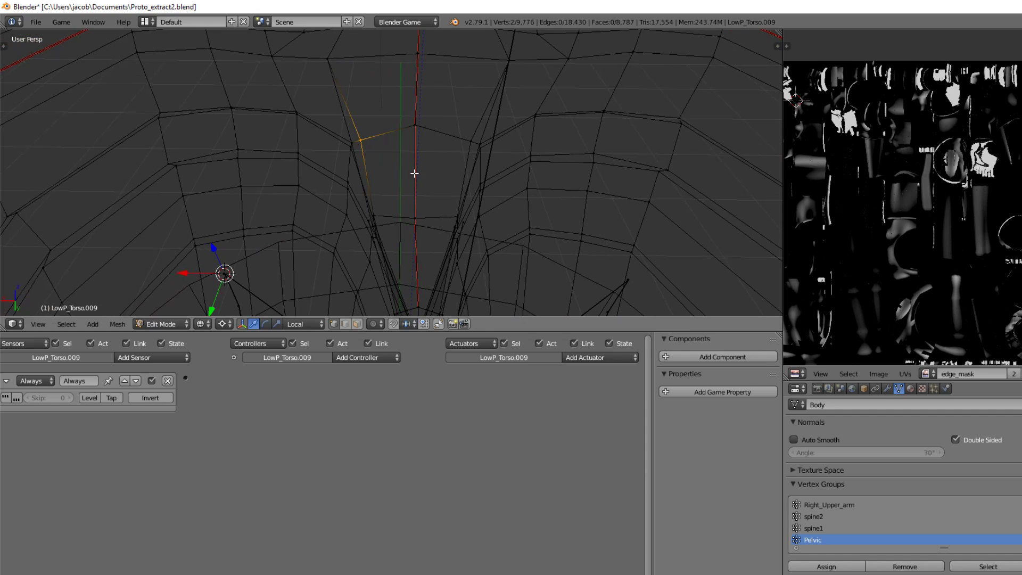
{"action": "key", "text": "z"}
{"action": "key", "text": "Tab"}
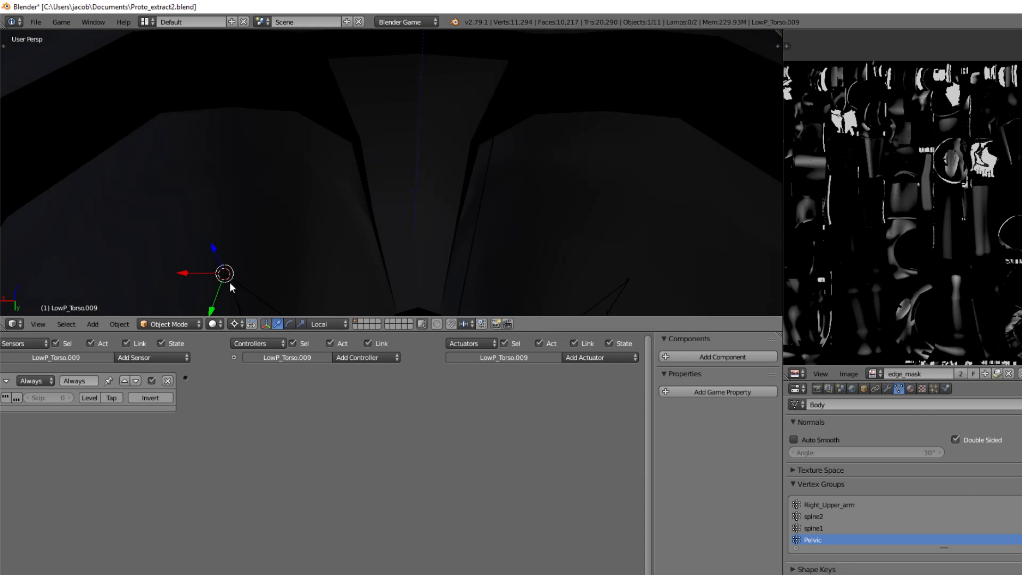
Test-rotate the left hip bone about global Z with the crotch seen from behind, cancelling the rotation.
{"action": "right_click", "coordinate": [230, 285]}
{"action": "key", "text": "ctrl+Tab"}
{"action": "key", "text": "r"}
{"action": "key", "text": "z"}
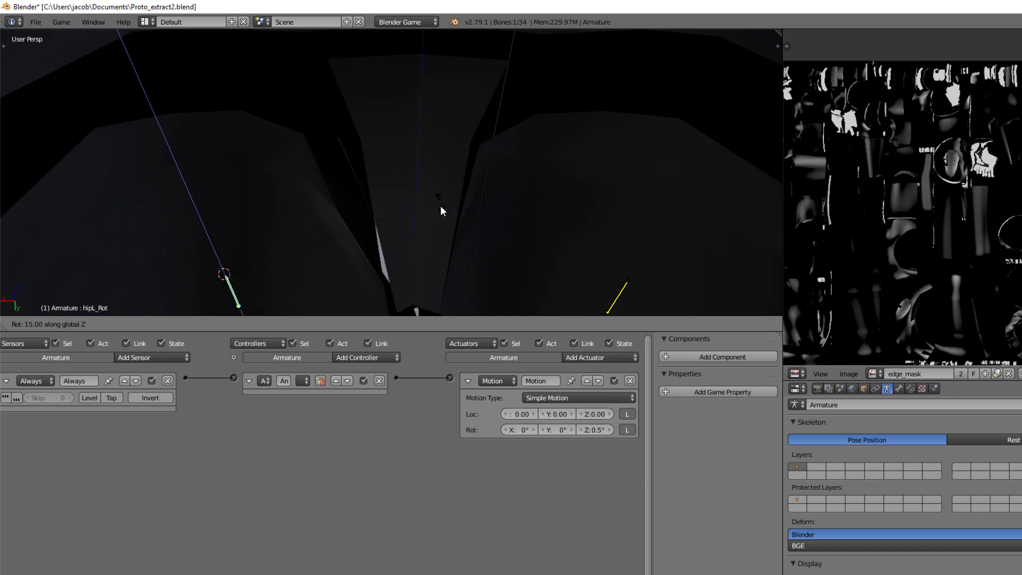
{"action": "right_click", "coordinate": [427, 208]}
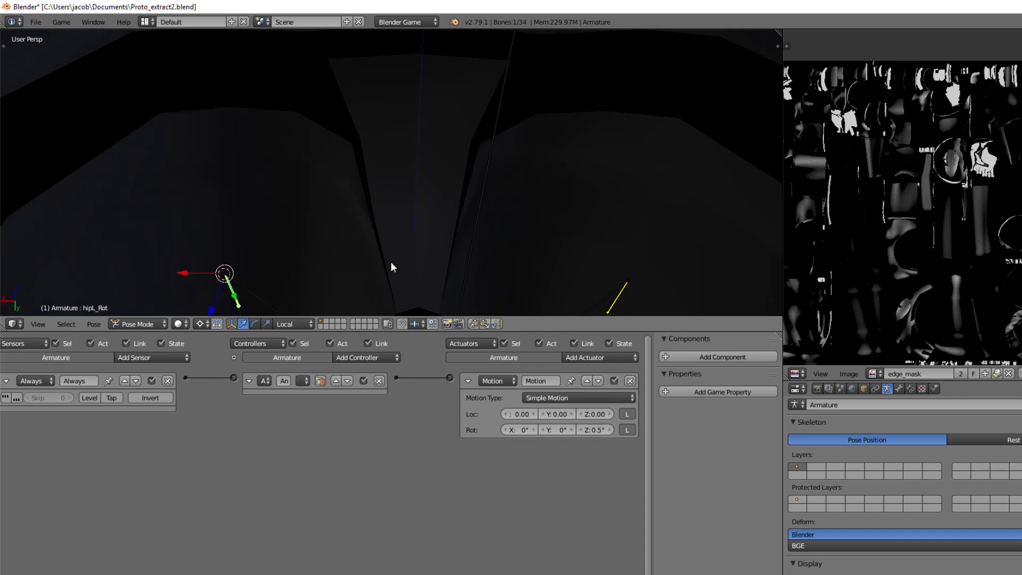
Repeat the global Z rotation test of the left hip bone with a close side view of the crotch seam.
{"action": "key", "text": "shift+f"}
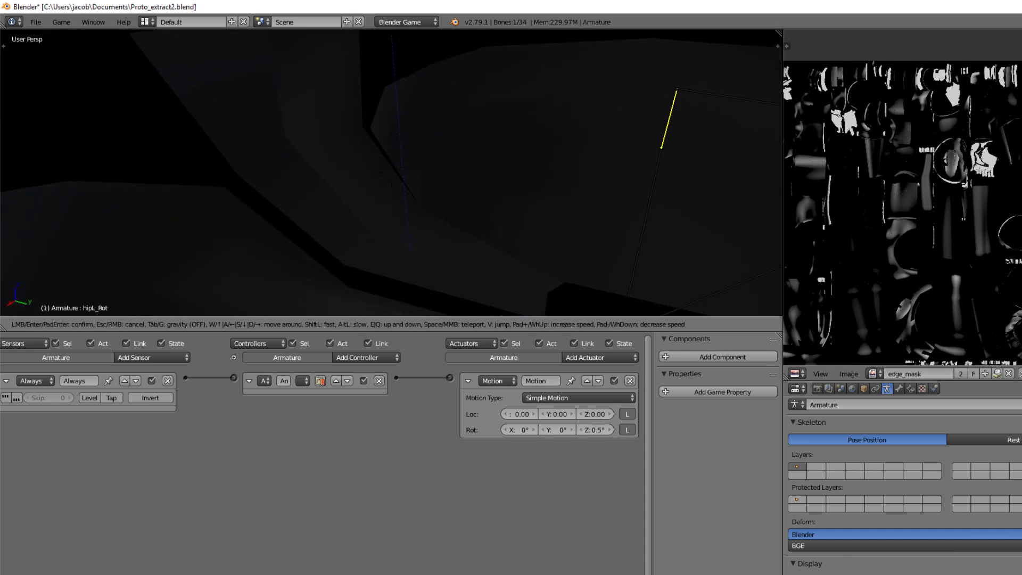
{"action": "key", "text": "q"}
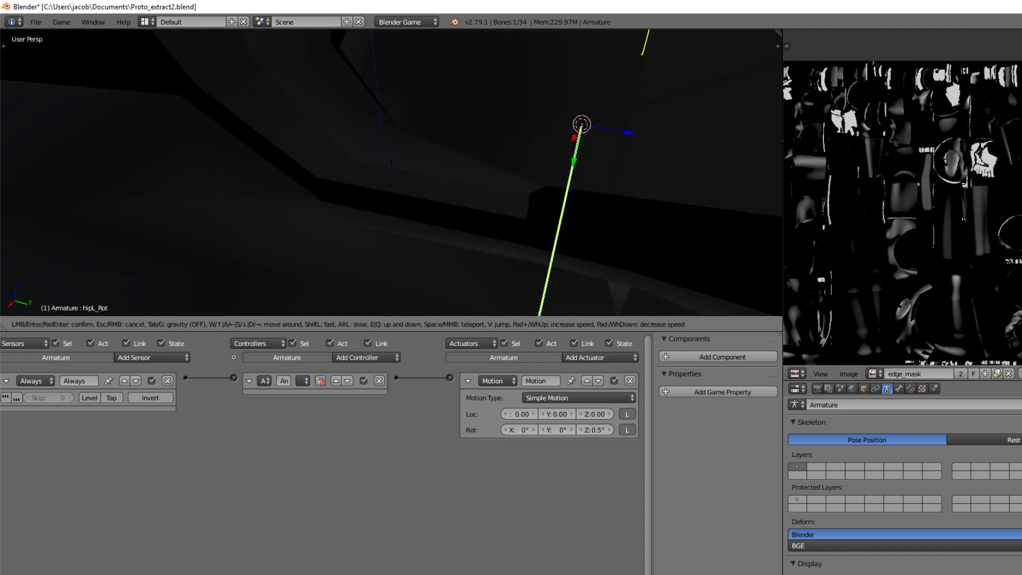
{"action": "left_click", "coordinate": [548, 184]}
{"action": "key", "text": "r"}
{"action": "key", "text": "z"}
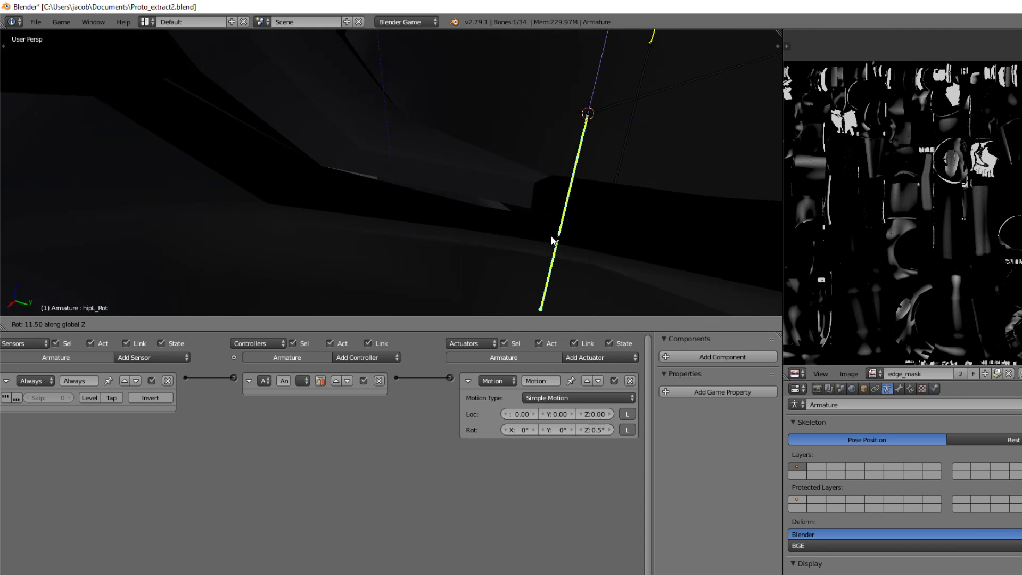
{"action": "right_click", "coordinate": [548, 228]}
Remove the torso mesh's lower crotch seam vertex from all vertex groups and assign it to Pelvic.
{"action": "right_click", "coordinate": [532, 220]}
{"action": "key", "text": "Tab"}
{"action": "key", "text": "Tab"}
{"action": "key", "text": "Tab"}
{"action": "right_click", "coordinate": [531, 231]}
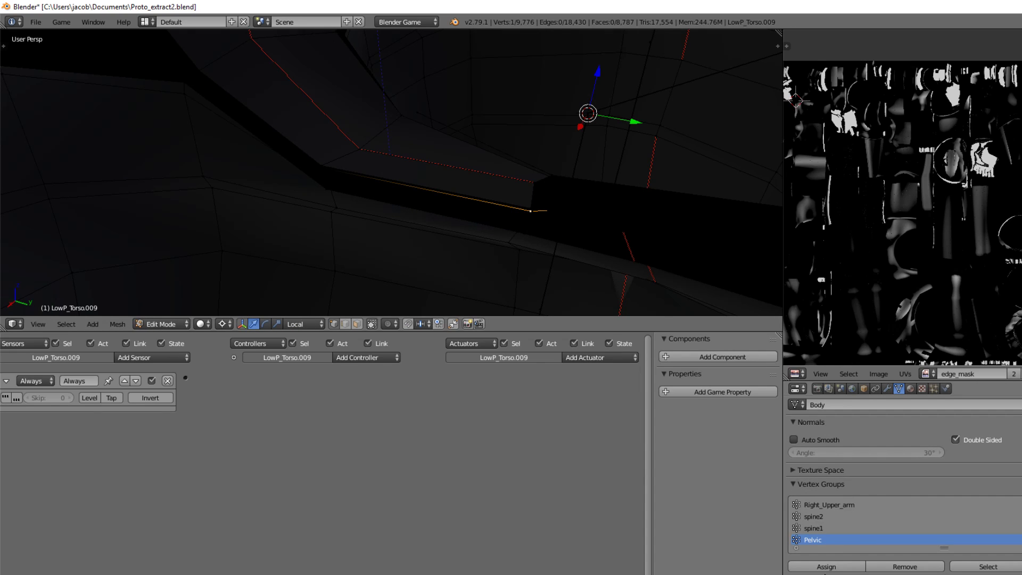
{"action": "left_click", "coordinate": [1014, 530]}
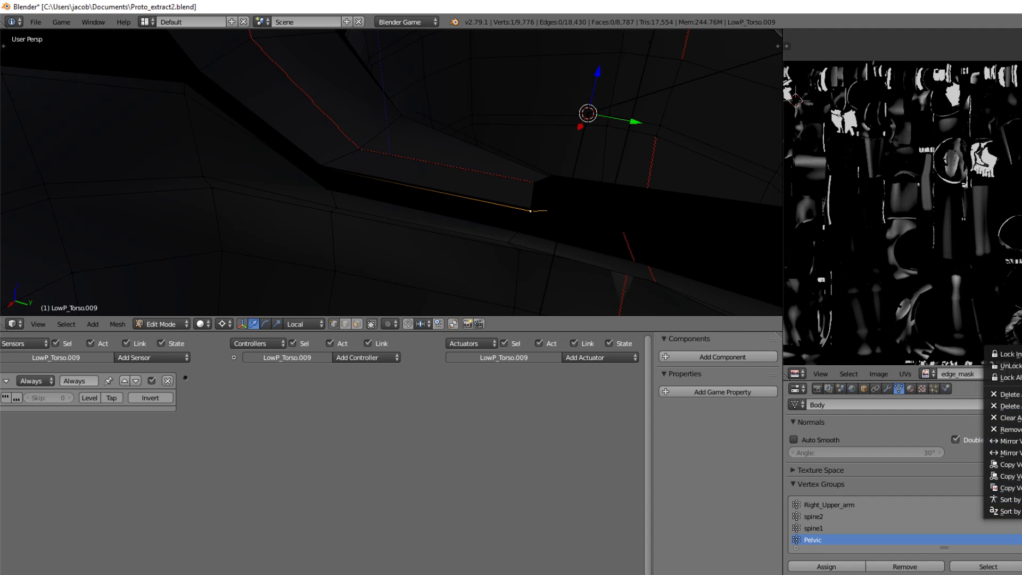
{"action": "left_click", "coordinate": [1011, 429]}
{"action": "left_click", "coordinate": [827, 567]}
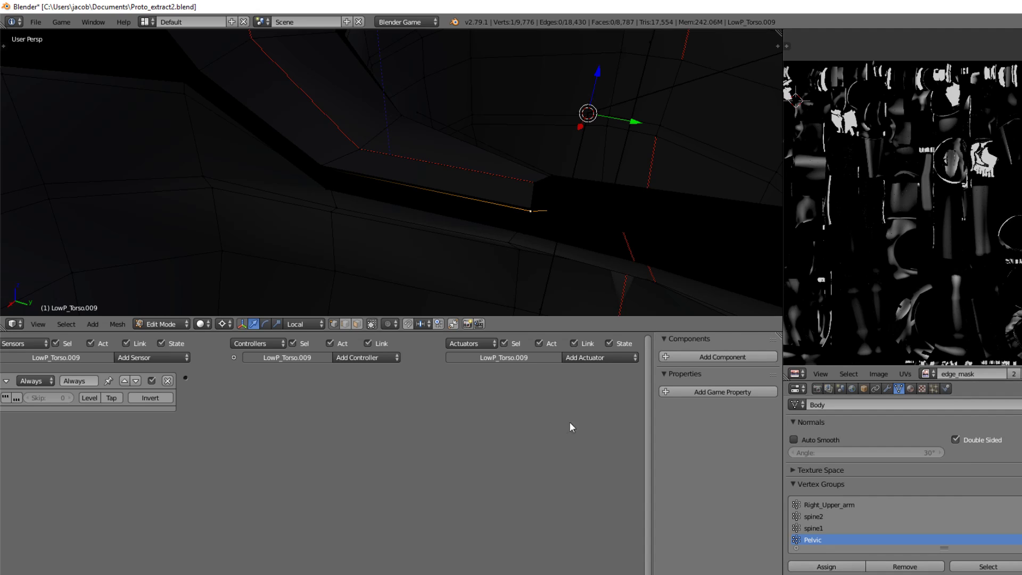
Add the neighbouring seam vertex to the selection, clear both from all vertex groups and assign them to Pelvic.
{"action": "right_click", "coordinate": [530, 209], "text": "shift"}
{"action": "left_click", "coordinate": [1018, 528]}
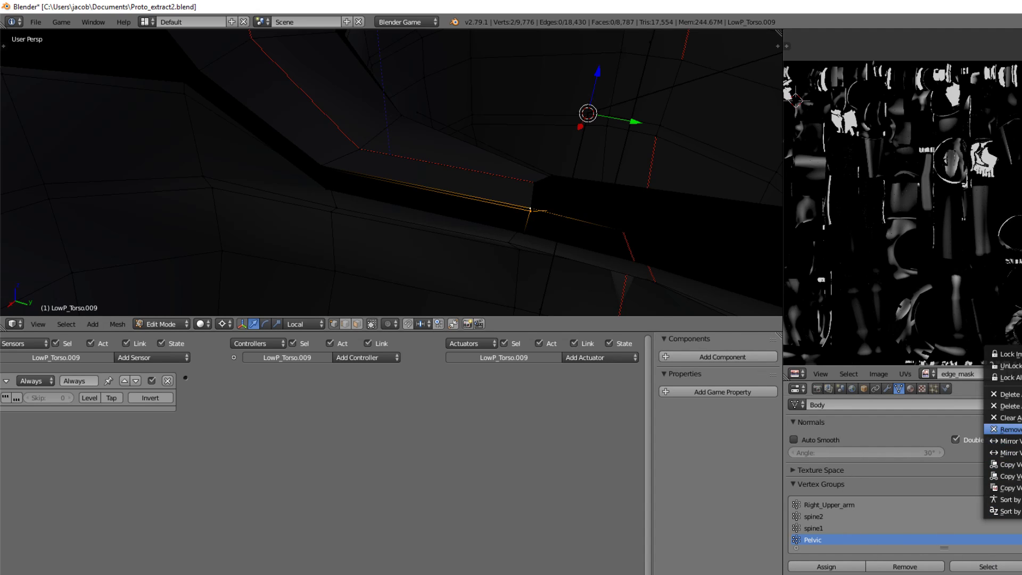
{"action": "left_click", "coordinate": [1010, 429]}
{"action": "left_click", "coordinate": [826, 566]}
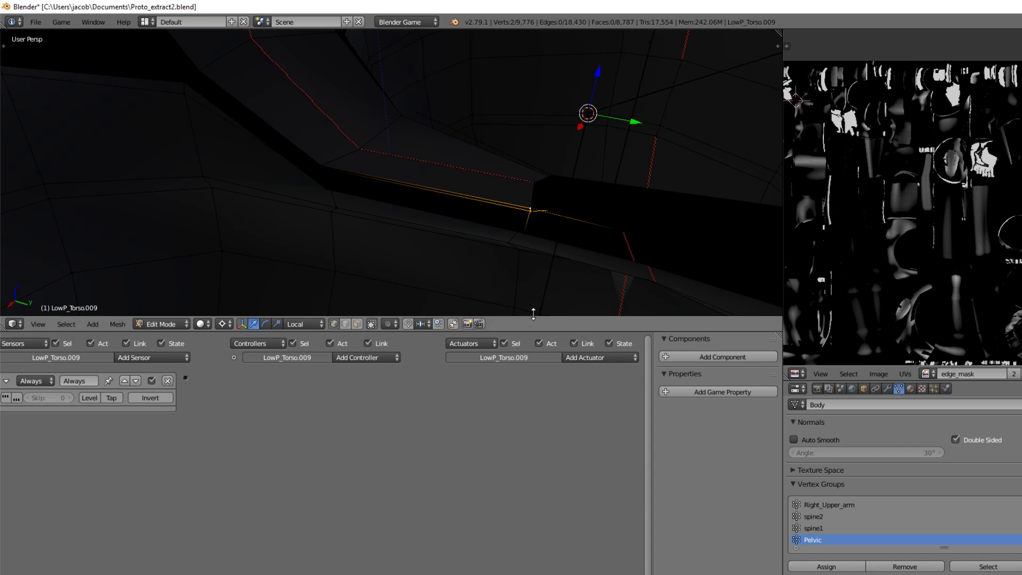
{"action": "key", "text": "Tab"}
Test-rotate the left hip bone about global Z again to check the reassigned seam vertices from behind.
{"action": "key", "text": "shift+f"}
{"action": "key", "text": "w"}
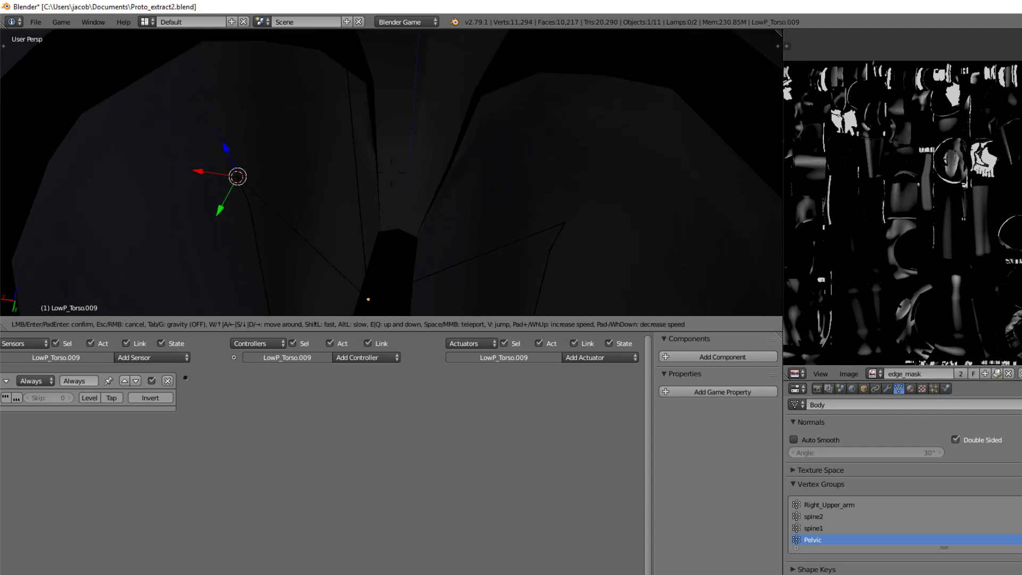
{"action": "left_click", "coordinate": [364, 178]}
{"action": "right_click", "coordinate": [356, 173]}
{"action": "key", "text": "r"}
{"action": "key", "text": "z"}
{"action": "right_click", "coordinate": [497, 165]}
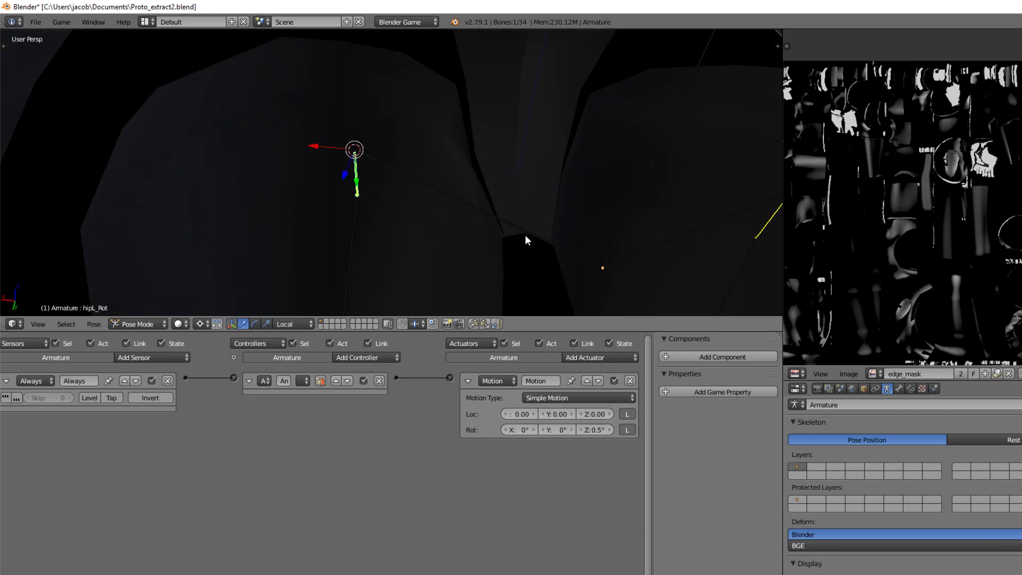
Select the torso mesh's two lower crotch seam vertices in wireframe view and remove them from all vertex groups.
{"action": "right_click", "coordinate": [526, 239]}
{"action": "key", "text": "Tab"}
{"action": "key", "text": "Tab"}
{"action": "key", "text": "Tab"}
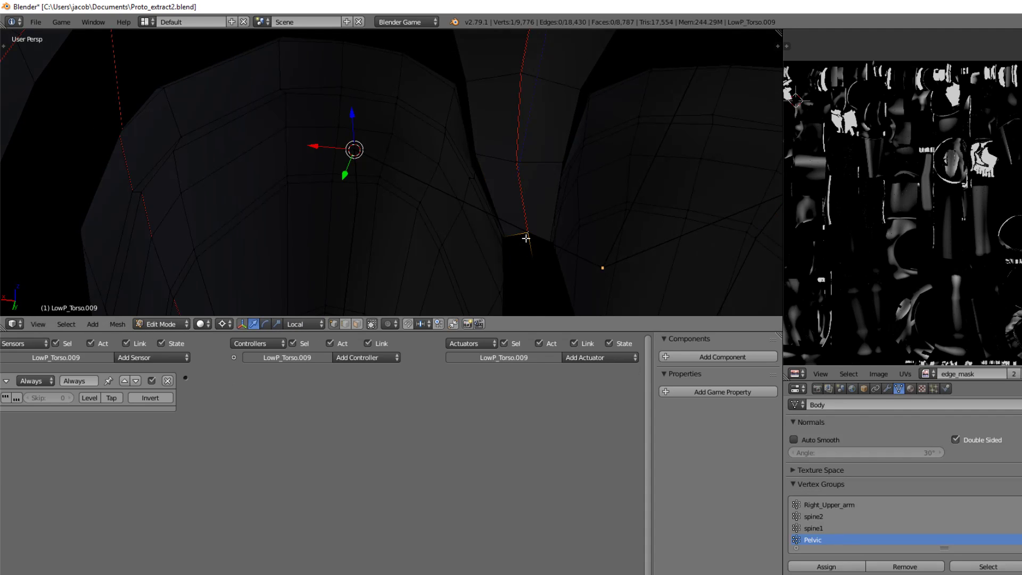
{"action": "key", "text": "z"}
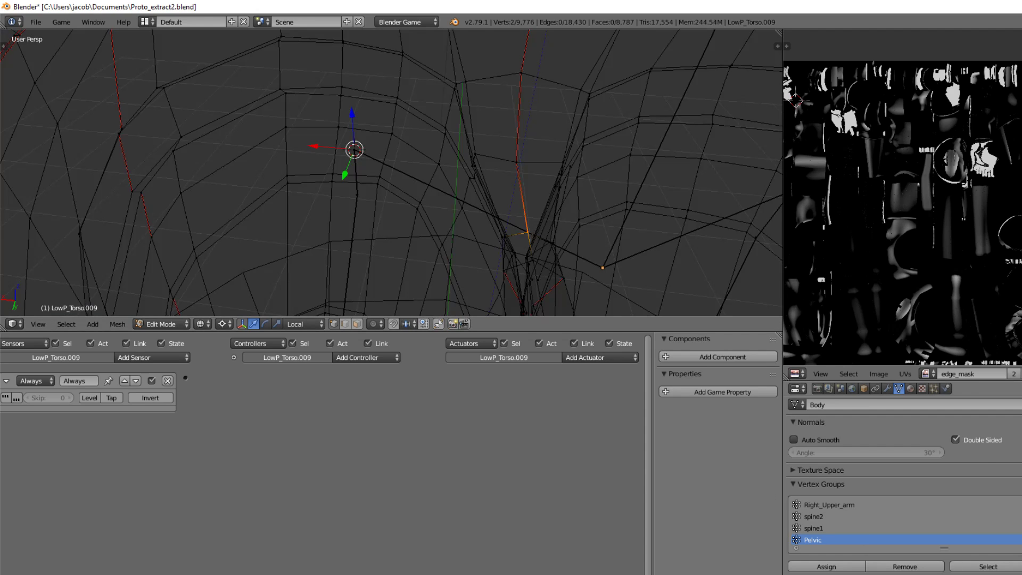
{"action": "left_click", "coordinate": [1021, 527]}
{"action": "double_click", "coordinate": [1001, 441]}
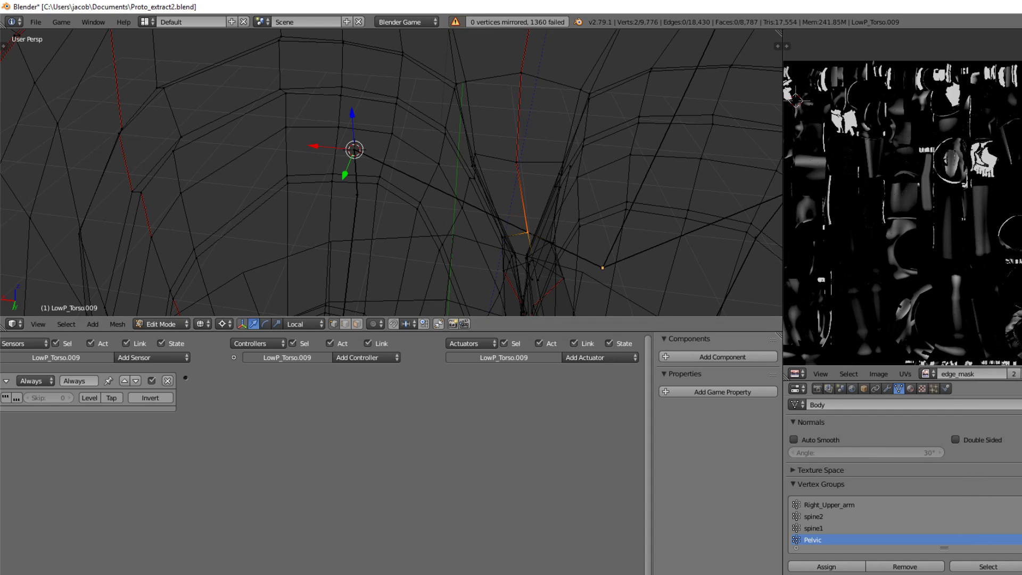
{"action": "left_click", "coordinate": [1018, 527]}
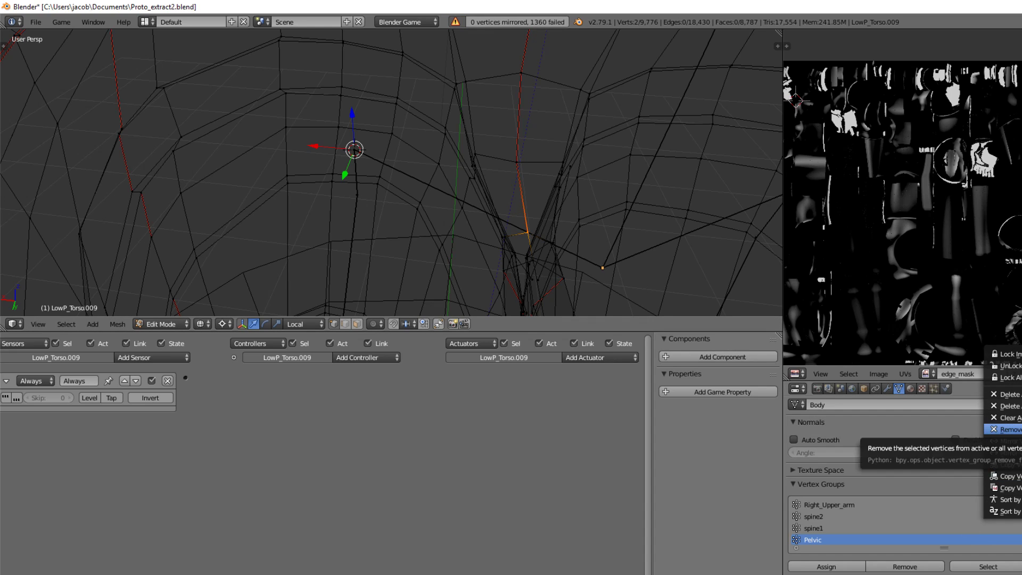
{"action": "key", "text": "Tab"}
Select two adjacent seam vertices underneath the crotch panel, clear them from all vertex groups and assign them to Pelvic.
{"action": "key", "text": "alt+z"}
{"action": "key", "text": "shift+f"}
{"action": "key", "text": "a"}
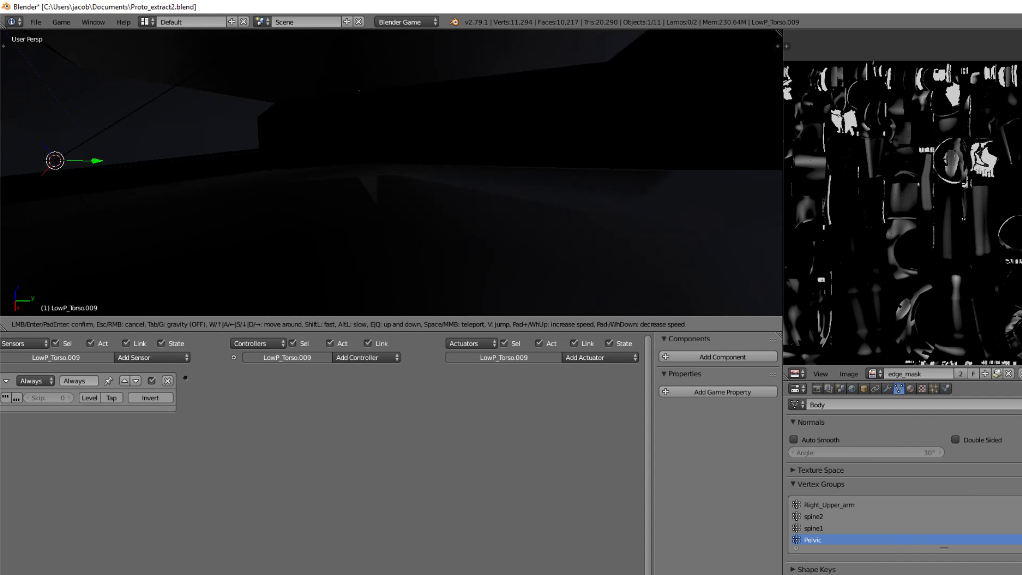
{"action": "left_click", "coordinate": [352, 180]}
{"action": "key", "text": "Tab"}
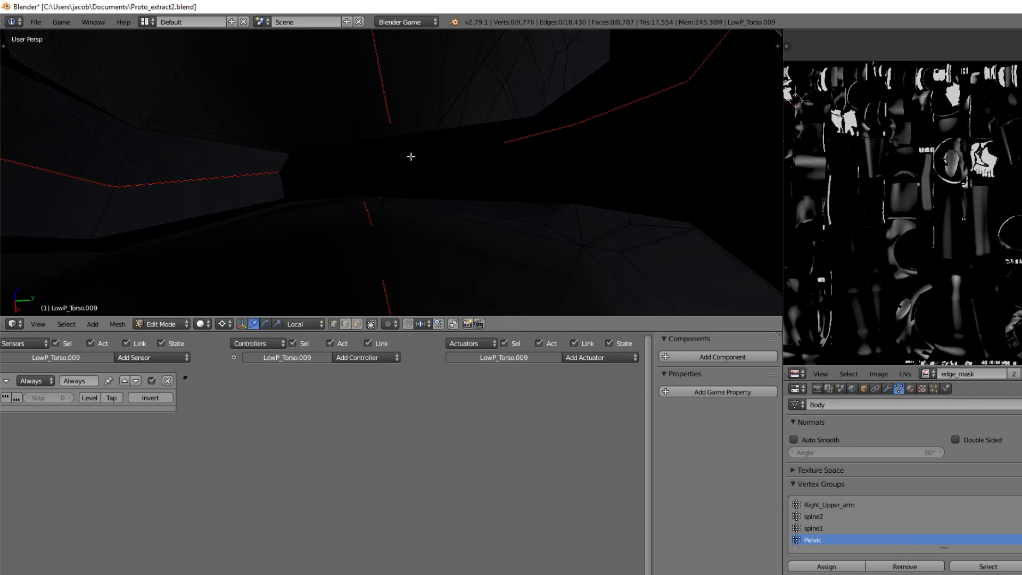
{"action": "key", "text": "a"}
{"action": "key", "text": "a"}
{"action": "key", "text": "a"}
{"action": "key", "text": "a"}
{"action": "right_click", "coordinate": [514, 130]}
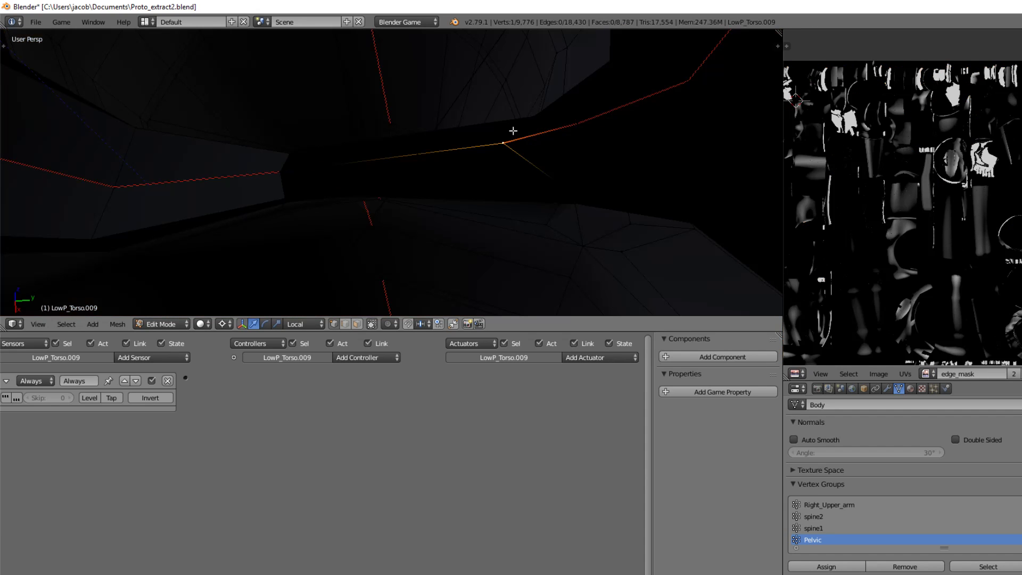
{"action": "key", "text": "z"}
{"action": "key", "text": "z"}
{"action": "key", "text": "z"}
{"action": "right_click", "coordinate": [576, 125], "text": "shift"}
{"action": "key", "text": "z"}
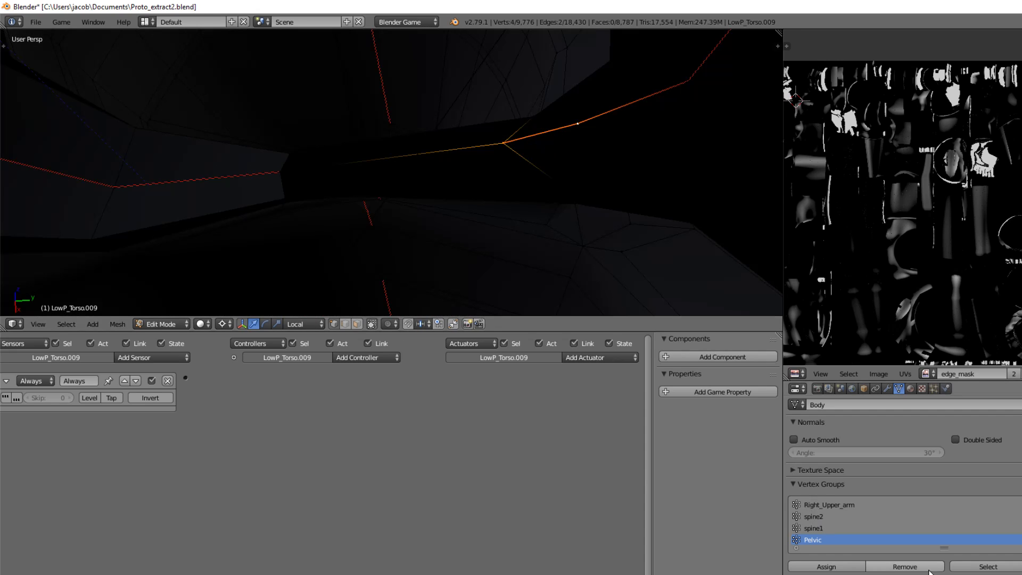
{"action": "left_click", "coordinate": [1018, 528]}
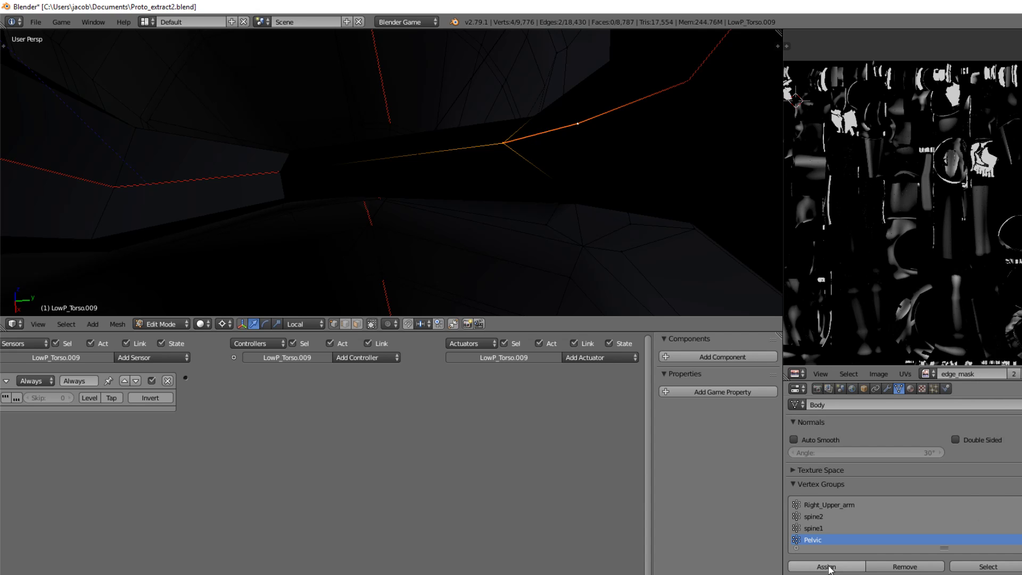
{"action": "key", "text": "Tab"}
Select the left hip bone and test-rotate it about its local Y axis.
{"action": "key", "text": "shift+f"}
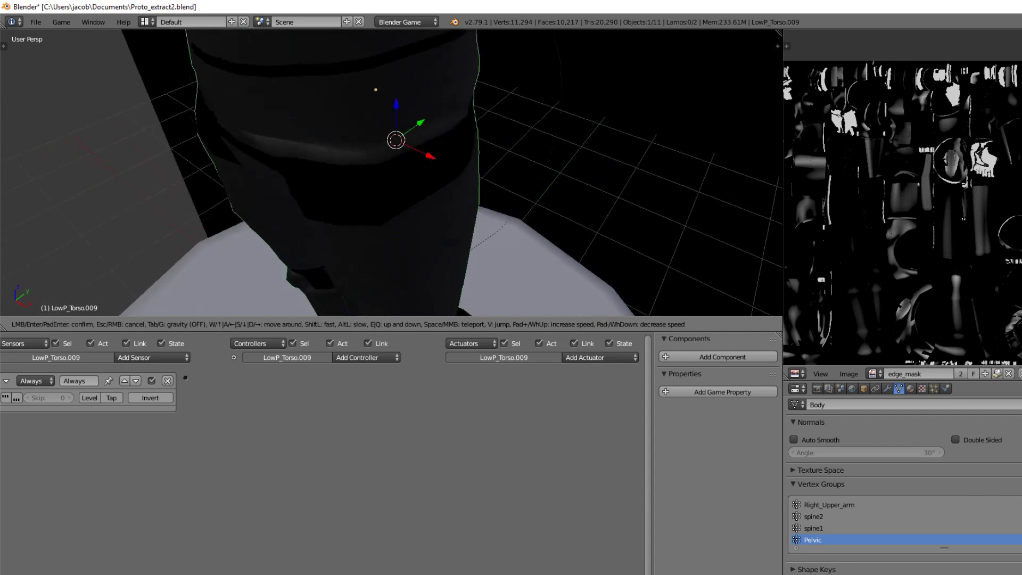
{"action": "left_click", "coordinate": [392, 174]}
{"action": "key", "text": "shift+f"}
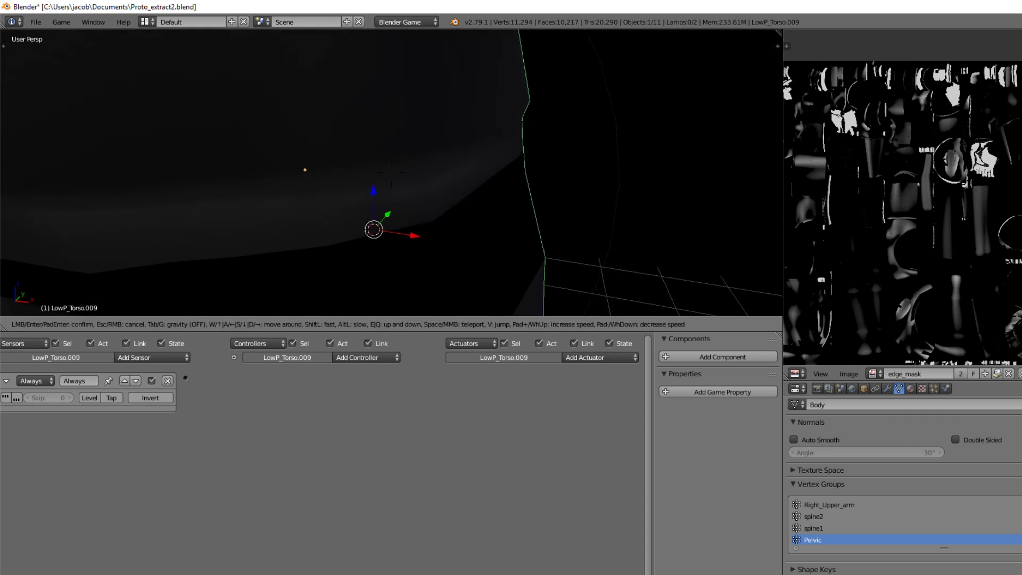
{"action": "left_click", "coordinate": [391, 172]}
{"action": "right_click", "coordinate": [432, 164]}
{"action": "right_click", "coordinate": [420, 53]}
{"action": "key", "text": "shift+f"}
{"action": "key", "text": "s"}
{"action": "left_click", "coordinate": [392, 173]}
{"action": "key", "text": "shift+s"}
{"action": "left_click", "coordinate": [391, 174]}
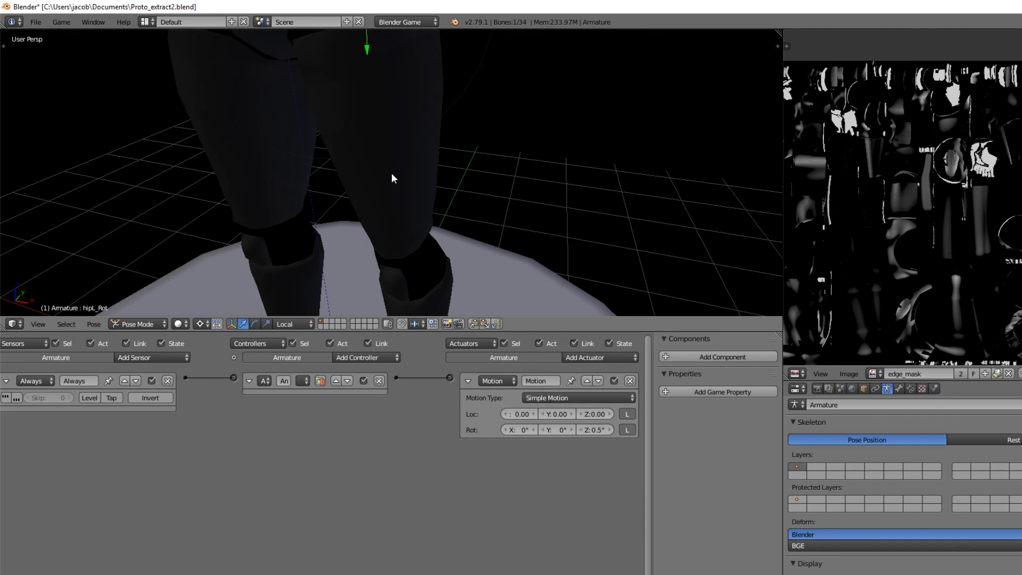
{"action": "key", "text": "r"}
{"action": "key", "text": "y"}
{"action": "key", "text": "y"}
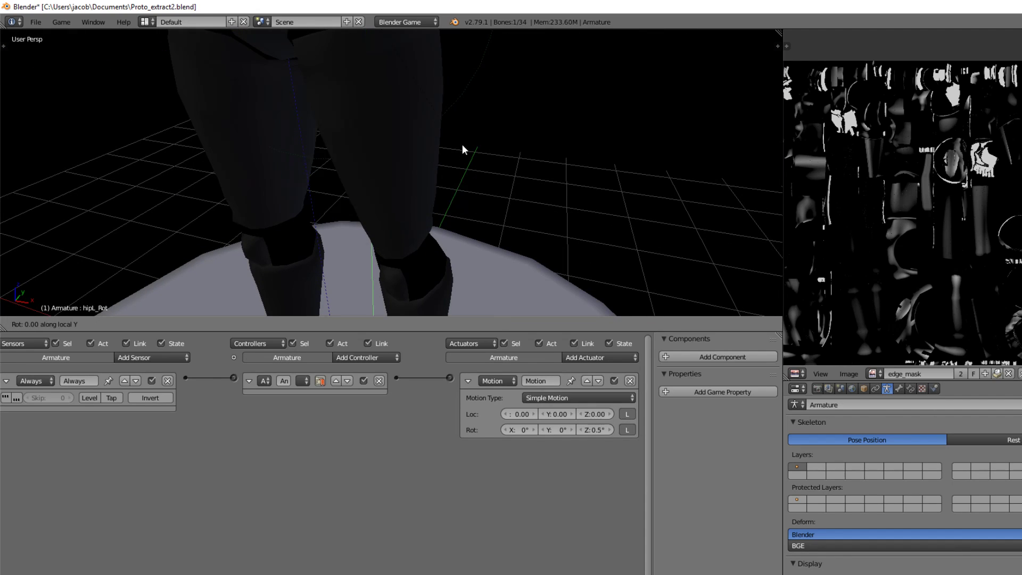
{"action": "right_click", "coordinate": [430, 310]}
Test a 45° rotation of the left hip bone about its local Y axis with the crotch panel seen from the front.
{"action": "key", "text": "shift+f"}
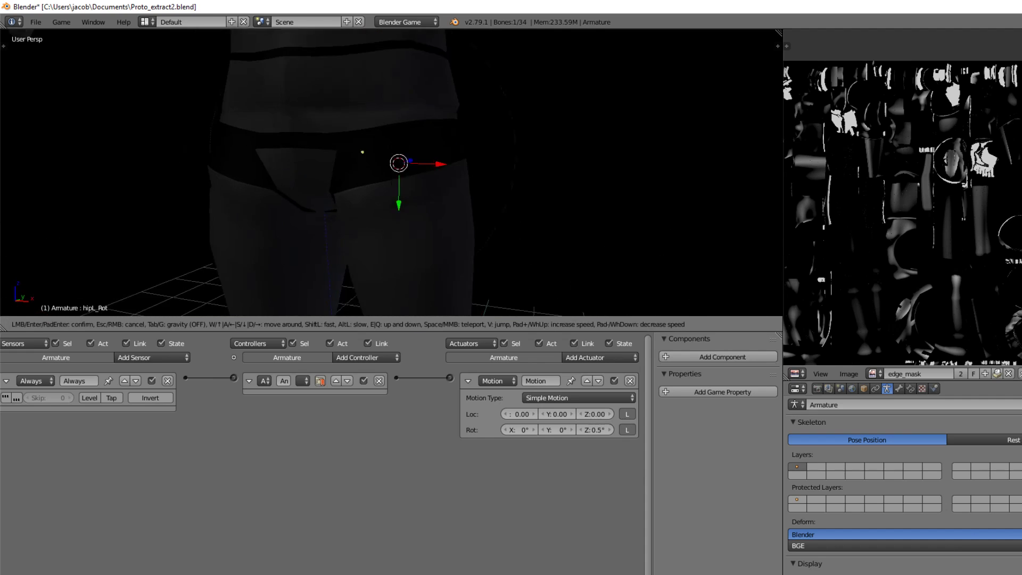
{"action": "left_click", "coordinate": [392, 172]}
{"action": "key", "text": "r"}
{"action": "key", "text": "y"}
{"action": "key", "text": "y"}
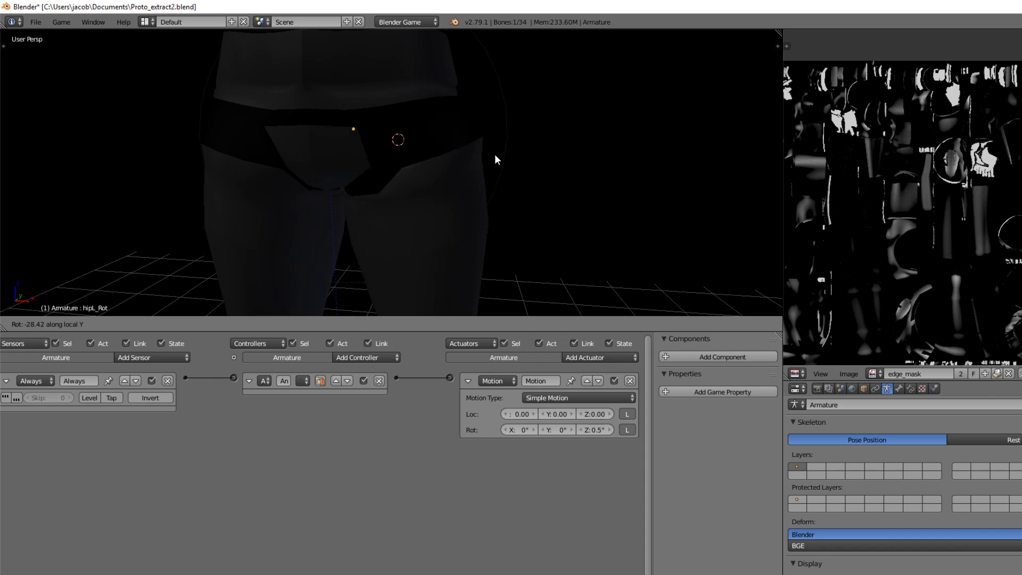
{"action": "type", "text": "45"}
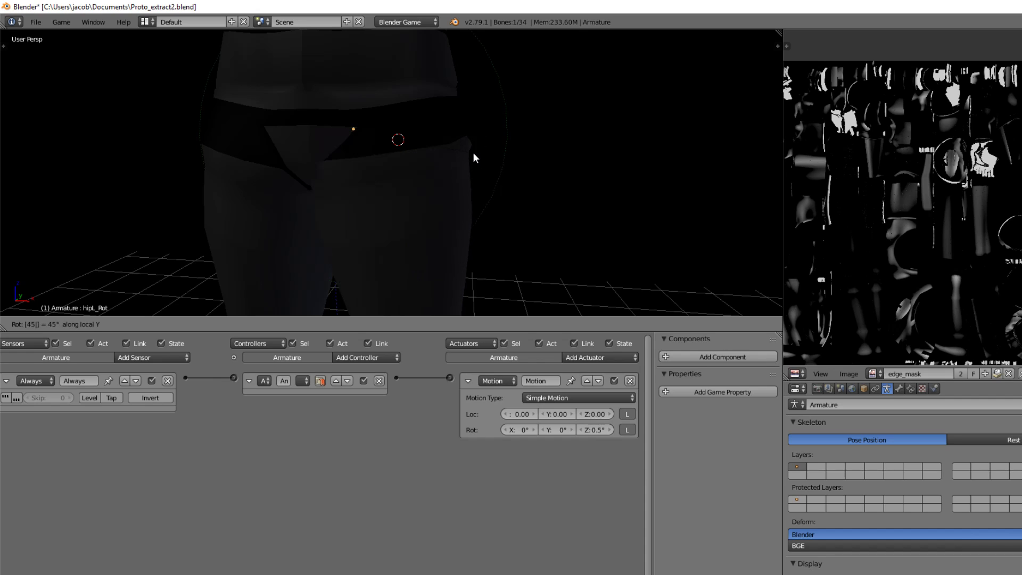
{"action": "key", "text": "Escape"}
{"action": "key", "text": "a"}
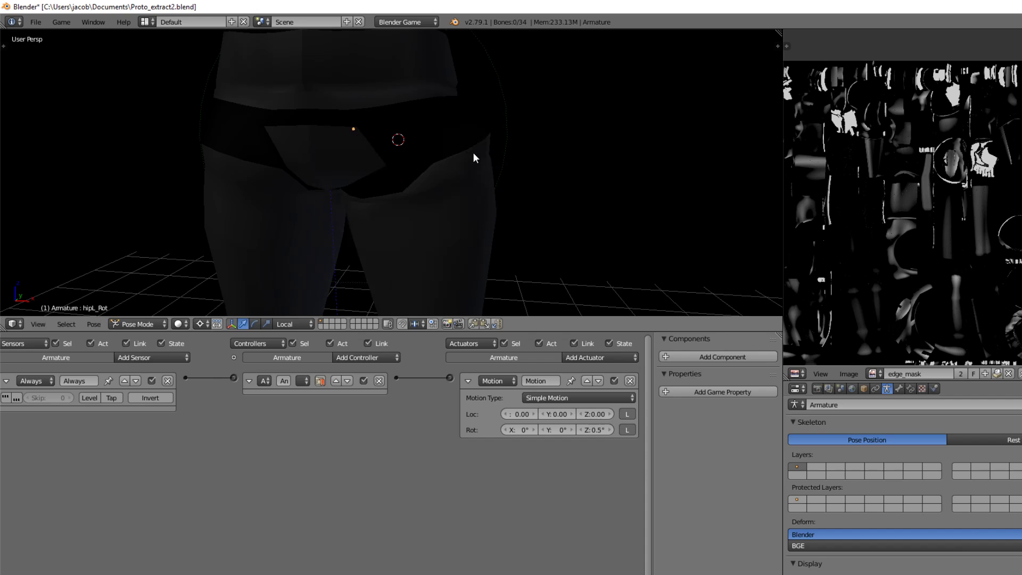
Remove the crotch panel's stretched vertex on the left leg's side from all vertex groups.
{"action": "right_click", "coordinate": [338, 192]}
{"action": "key", "text": "Tab"}
{"action": "right_click", "coordinate": [396, 162]}
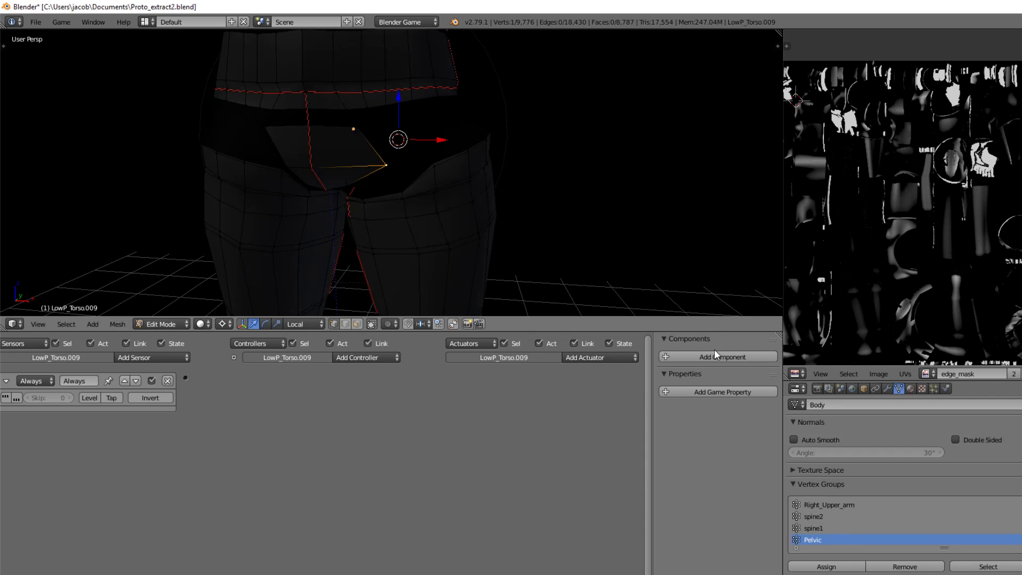
{"action": "left_click", "coordinate": [1020, 528]}
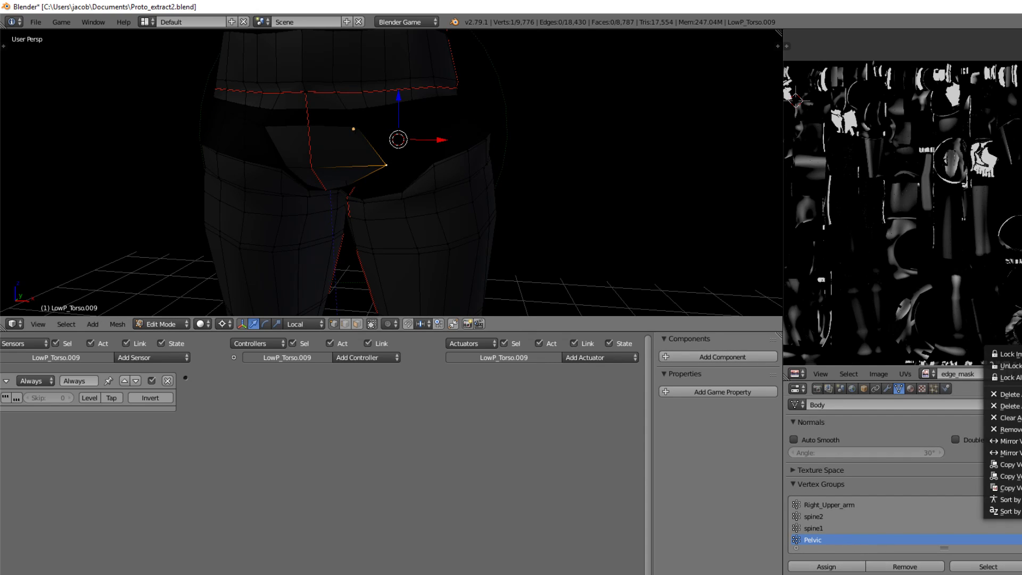
{"action": "left_click", "coordinate": [1010, 429]}
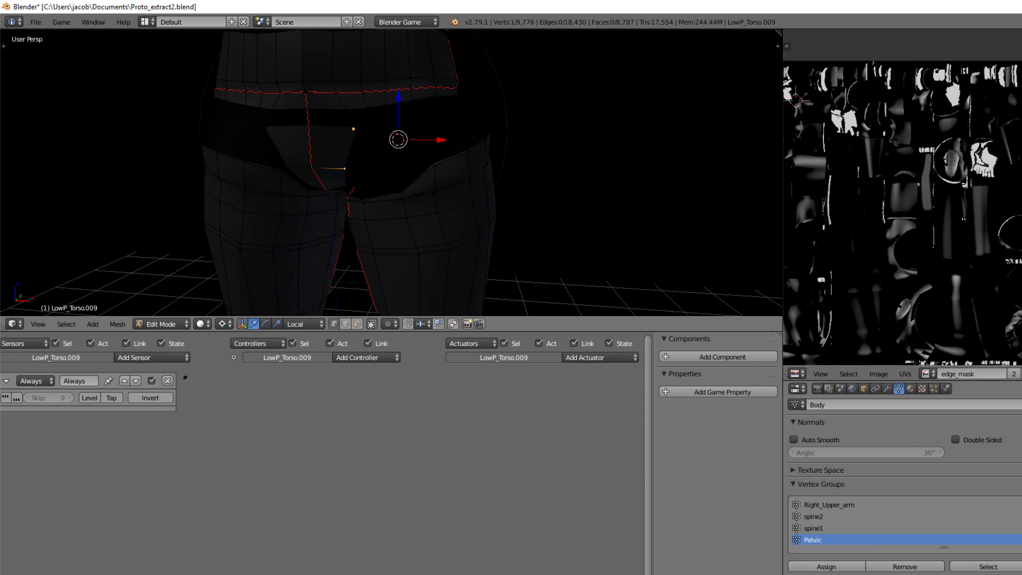
{"action": "key", "text": "Tab"}
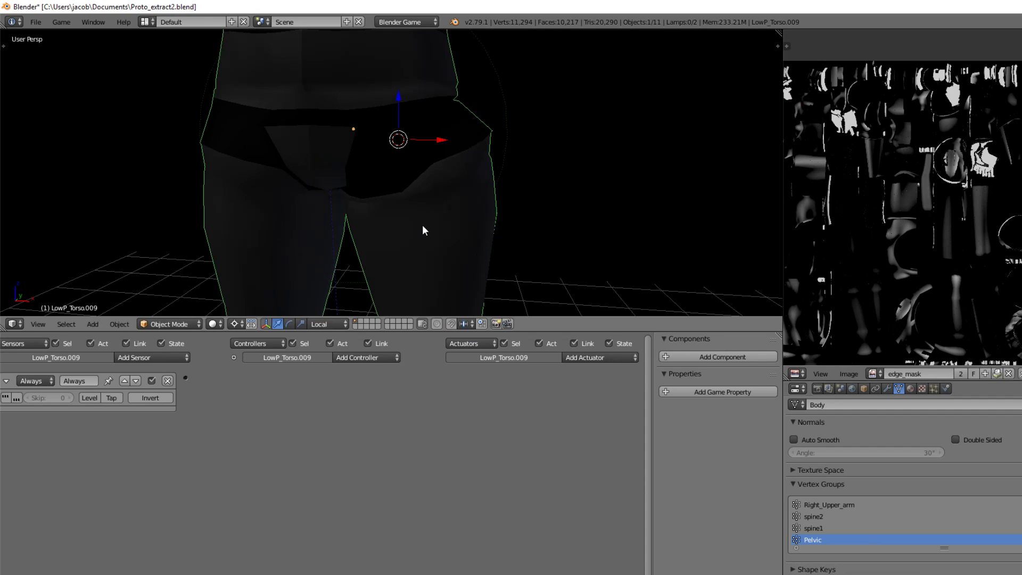
Select the left hip rotation bone in wireframe view and snap the 3D cursor to it.
{"action": "right_click", "coordinate": [435, 220]}
{"action": "key", "text": "z"}
{"action": "right_click", "coordinate": [399, 172]}
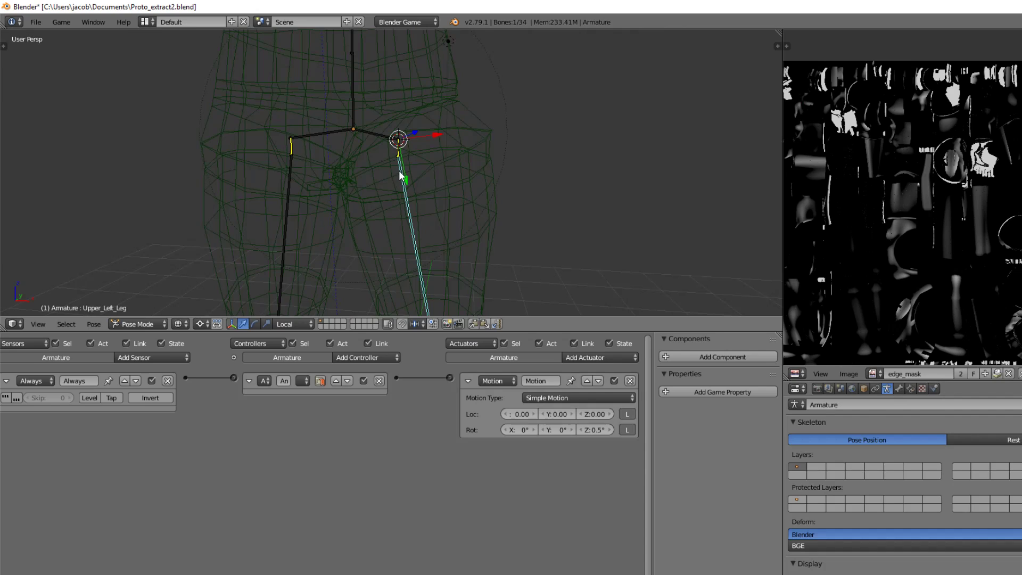
{"action": "right_click", "coordinate": [402, 150]}
{"action": "right_click", "coordinate": [401, 150]}
{"action": "key", "text": "shift+s"}
{"action": "left_click", "coordinate": [407, 175]}
{"action": "key", "text": "ctrl+Tab"}
{"action": "key", "text": "z"}
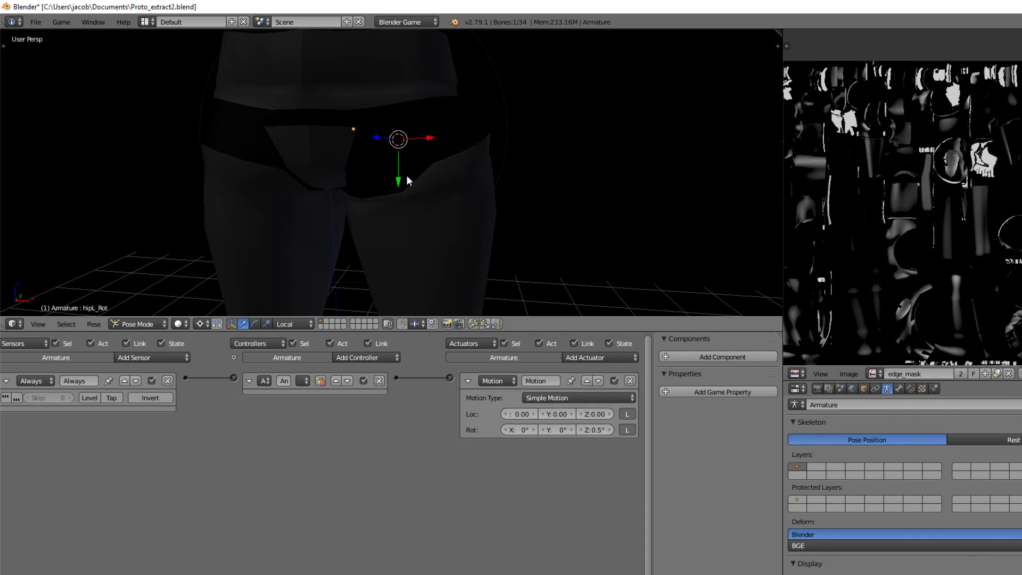
Rotate the left hip bone 90° about its local Y axis and deselect it.
{"action": "key", "text": "r"}
{"action": "key", "text": "y"}
{"action": "key", "text": "y"}
{"action": "type", "text": "90"}
{"action": "key", "text": "Return"}
{"action": "key", "text": "a"}
Select the right hip rotation bone in wireframe view and snap the 3D cursor to it.
{"action": "key", "text": "shift+f"}
{"action": "key", "text": "a"}
{"action": "key", "text": "w"}
{"action": "left_click", "coordinate": [391, 172]}
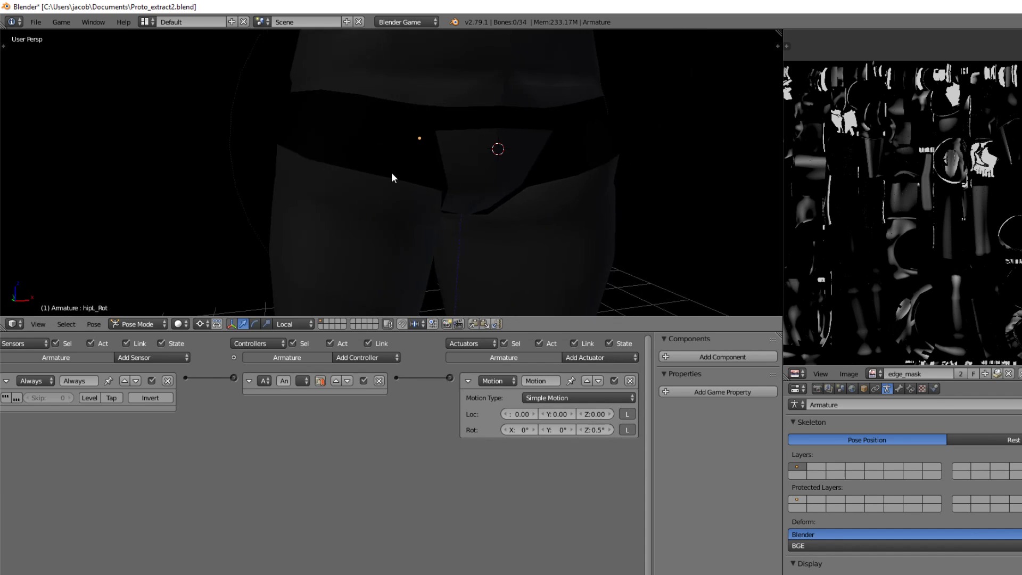
{"action": "key", "text": "z"}
{"action": "right_click", "coordinate": [376, 156]}
{"action": "right_click", "coordinate": [368, 186]}
{"action": "key", "text": "shift+s"}
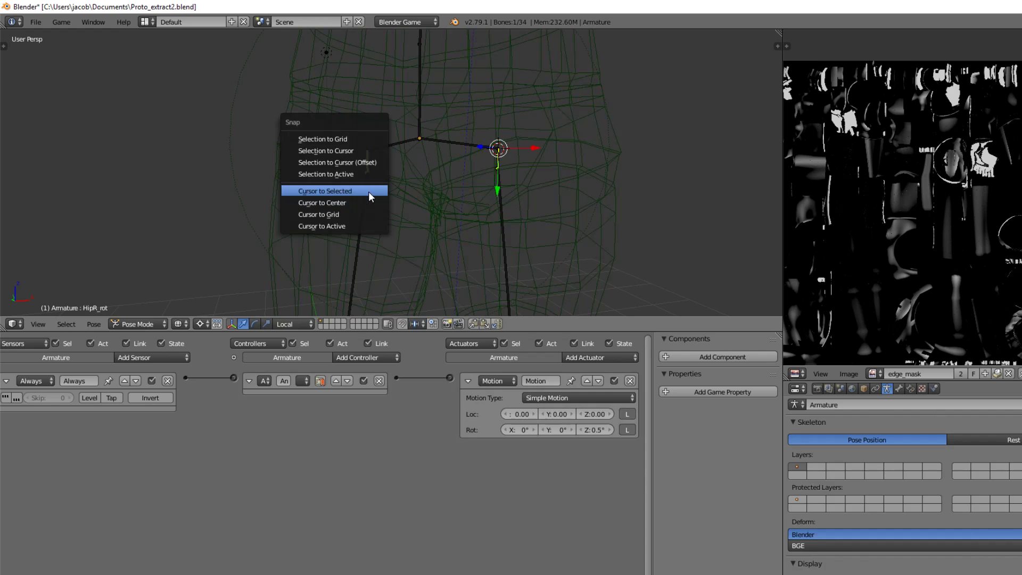
{"action": "left_click", "coordinate": [369, 190]}
{"action": "key", "text": "z"}
{"action": "key", "text": "shift+f"}
{"action": "left_click", "coordinate": [391, 171]}
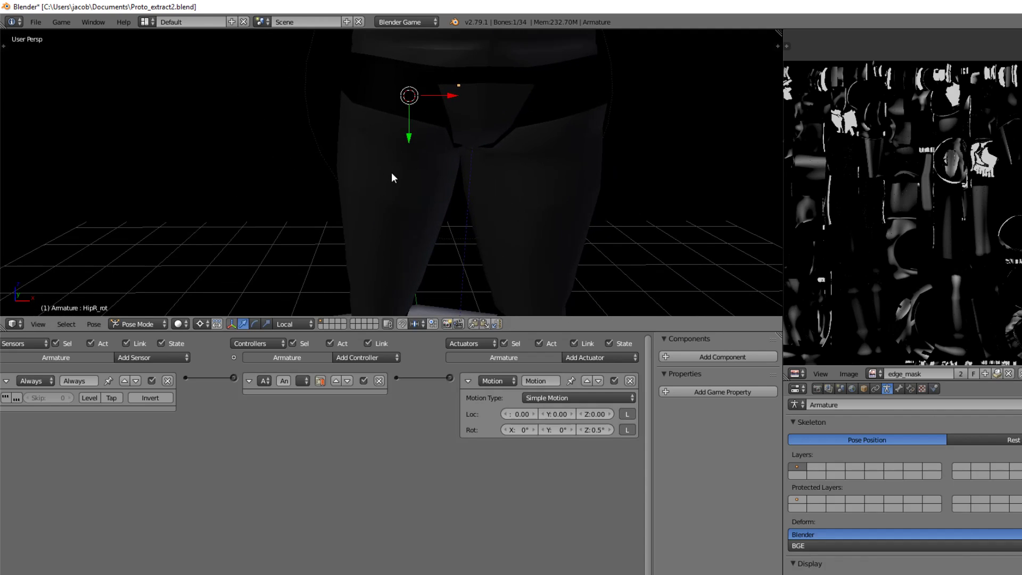
Rotate the right hip bone 90° about its local Y axis and deselect it.
{"action": "key", "text": "r"}
{"action": "key", "text": "y"}
{"action": "key", "text": "y"}
{"action": "type", "text": "90"}
{"action": "key", "text": "Return"}
{"action": "key", "text": "z"}
{"action": "key", "text": "z"}
{"action": "key", "text": "a"}
Bring the whole character into view and set the viewport shading to Material.
{"action": "key", "text": "shift+f"}
{"action": "key", "text": "s"}
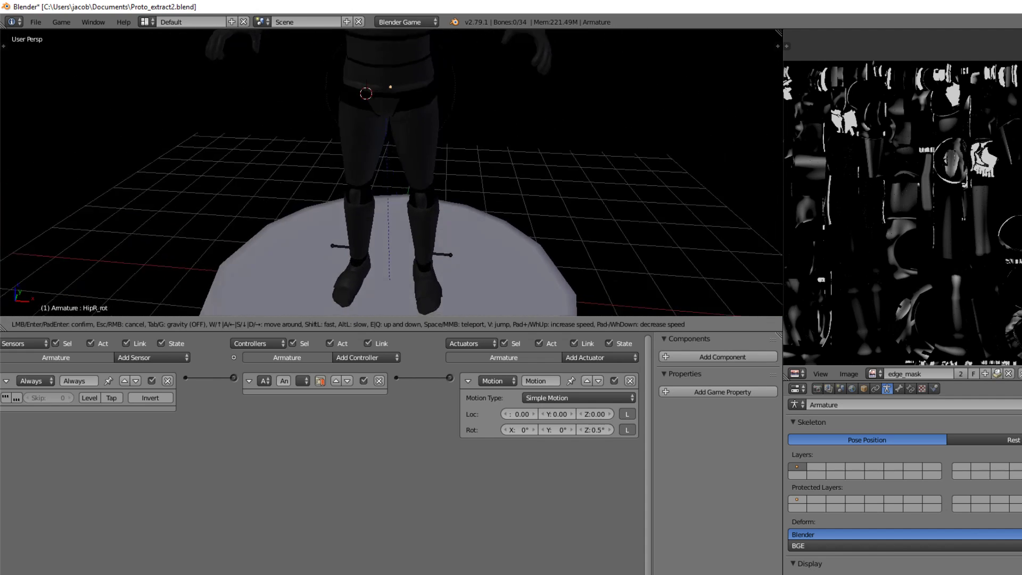
{"action": "left_click", "coordinate": [391, 173]}
{"action": "left_click", "coordinate": [179, 324]}
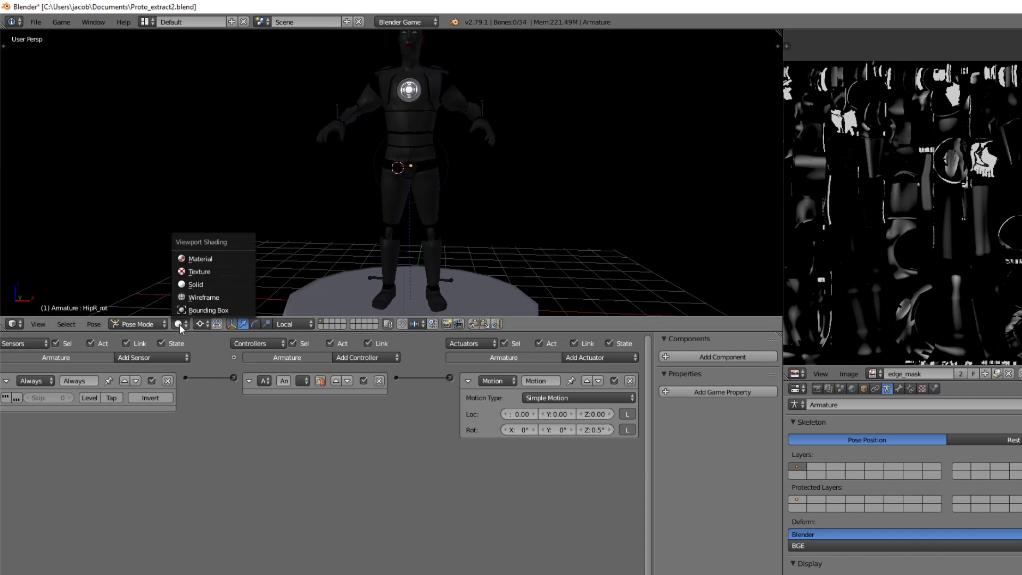
{"action": "left_click", "coordinate": [200, 258]}
Move the left leg's control bone beside the ankle outward about 1.32 units along global X.
{"action": "right_click", "coordinate": [449, 279]}
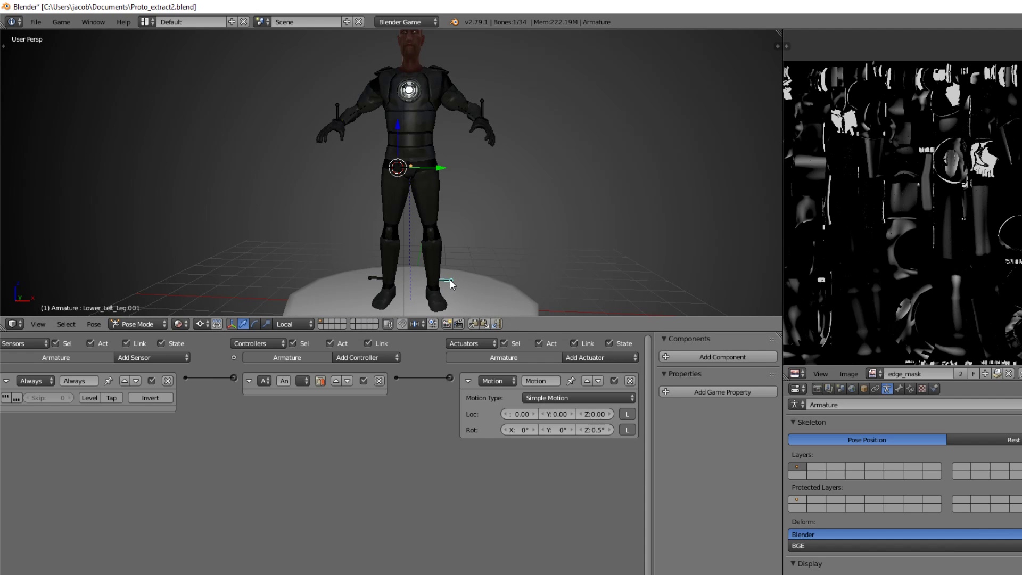
{"action": "key", "text": "g"}
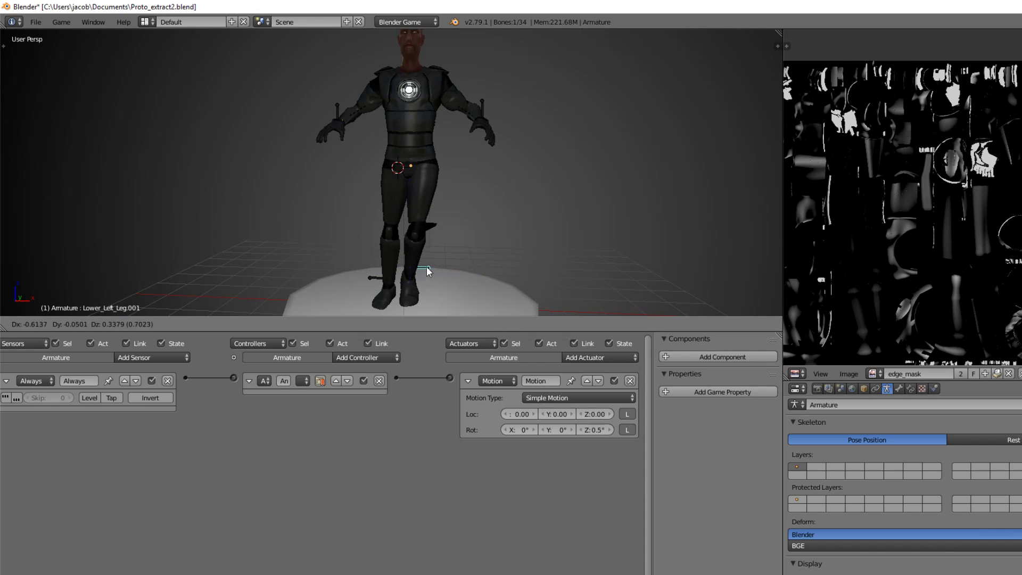
{"action": "key", "text": "x"}
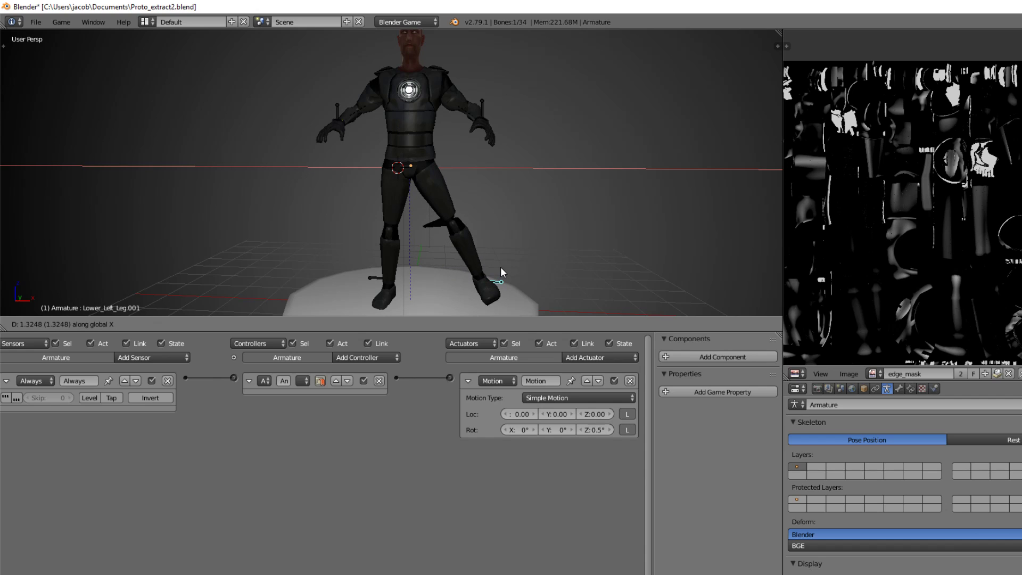
{"action": "key", "text": "Return"}
{"action": "key", "text": "a"}
Box-select the torso mesh vertices spiking inward at the left knee and assign them to the Lower_Left_Leg vertex group.
{"action": "key", "text": "shift+f"}
{"action": "key", "text": "w"}
{"action": "key", "text": "e"}
{"action": "left_click", "coordinate": [392, 172]}
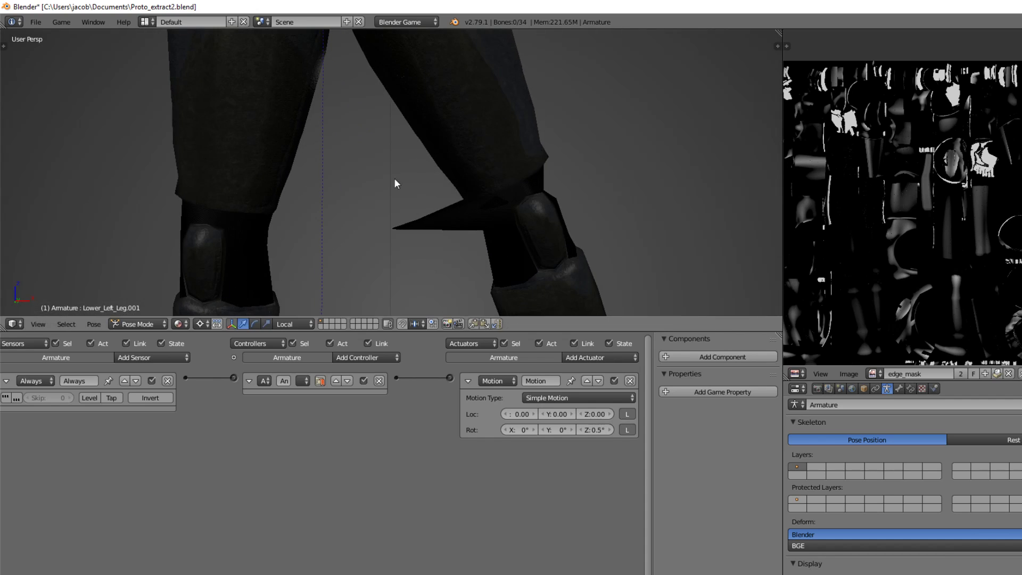
{"action": "right_click", "coordinate": [426, 227]}
{"action": "key", "text": "Tab"}
{"action": "right_click", "coordinate": [389, 224]}
{"action": "key", "text": "z"}
{"action": "key", "text": "b"}
{"action": "left_click_drag", "start_coordinate": [372, 244], "coordinate": [426, 182]}
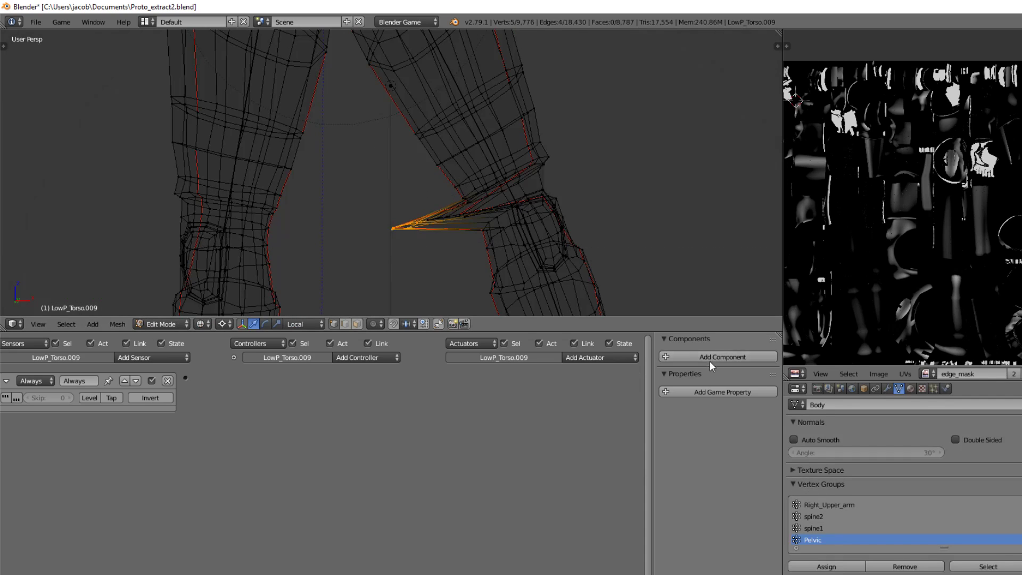
{"action": "scroll", "coordinate": [896, 534], "scroll_direction": "down", "scroll_amount": 4}
{"action": "scroll", "coordinate": [896, 534], "scroll_direction": "up", "scroll_amount": 4}
{"action": "scroll", "coordinate": [896, 533], "scroll_direction": "down", "scroll_amount": 4}
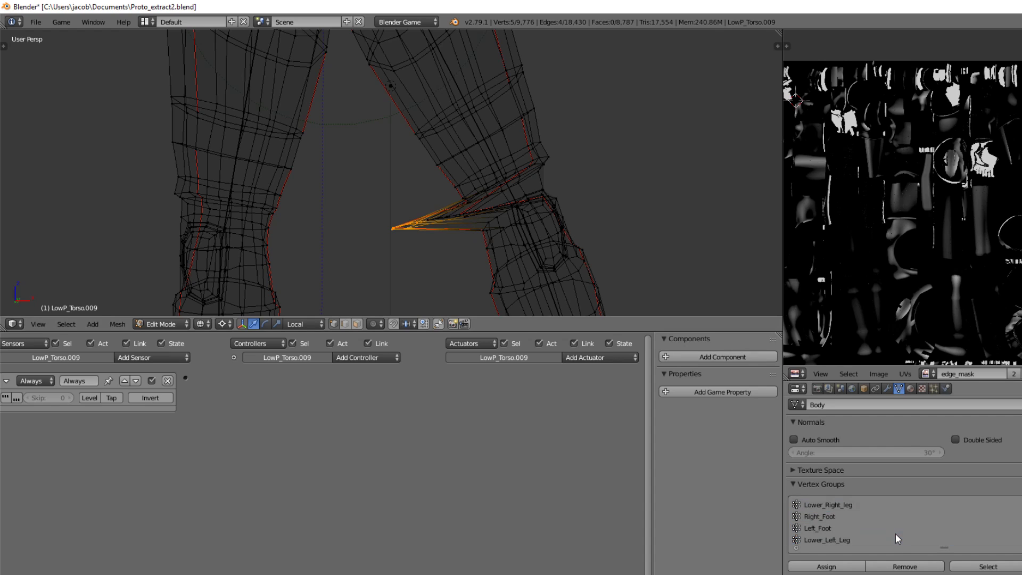
{"action": "scroll", "coordinate": [896, 533], "scroll_direction": "down", "scroll_amount": 1}
{"action": "left_click", "coordinate": [889, 533]}
{"action": "left_click", "coordinate": [818, 567]}
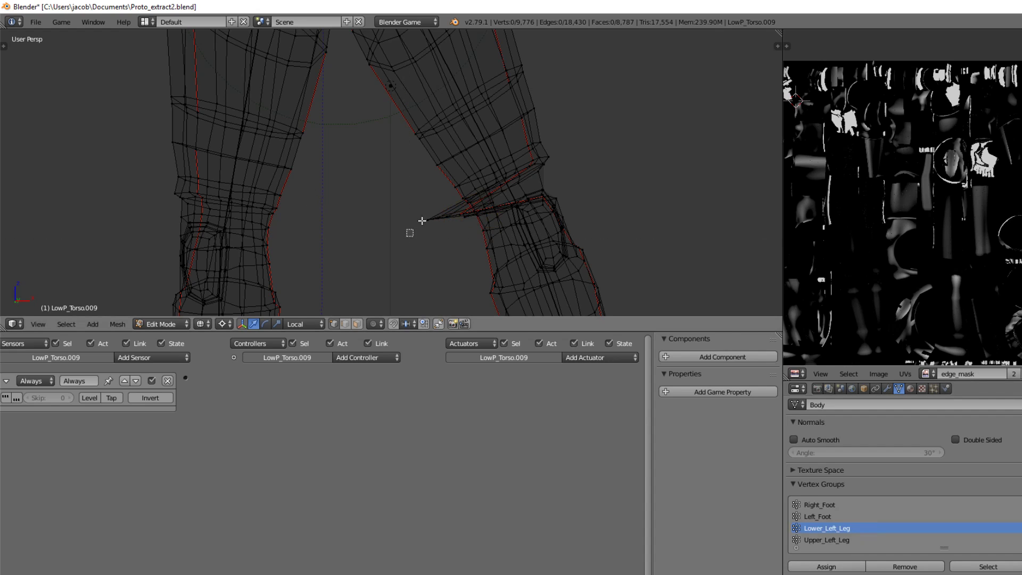
Select the remaining torso mesh vertices spiking inward at the left knee and assign them to the Lower_Left_Leg vertex group.
{"action": "left_click_drag", "start_coordinate": [458, 207], "coordinate": [458, 209]}
{"action": "key", "text": "z"}
{"action": "key", "text": "z"}
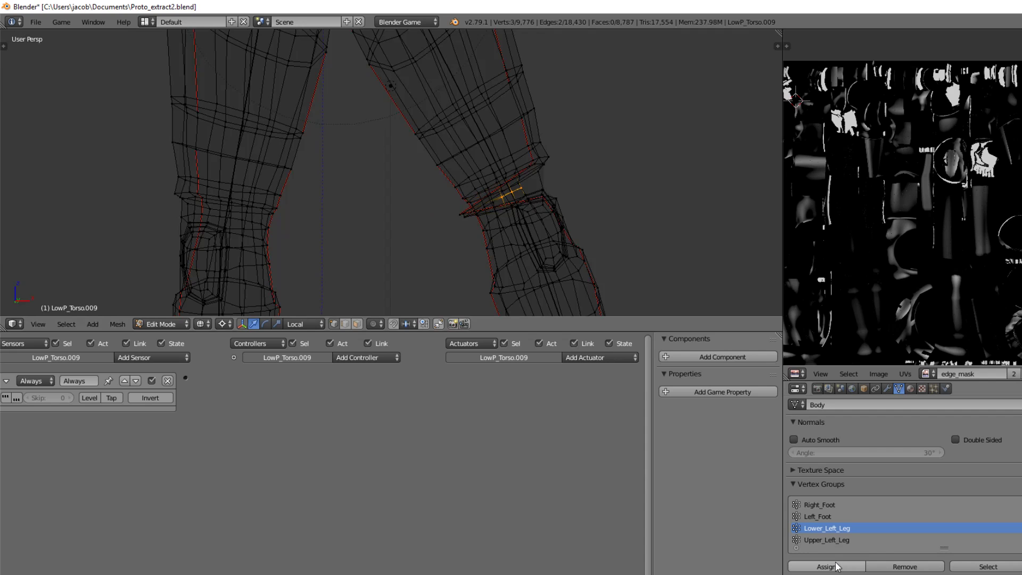
{"action": "key", "text": "a"}
{"action": "key", "text": "b"}
{"action": "left_click_drag", "start_coordinate": [439, 230], "coordinate": [472, 207]}
{"action": "key", "text": "shift+f"}
{"action": "key", "text": "w"}
{"action": "left_click", "coordinate": [391, 172]}
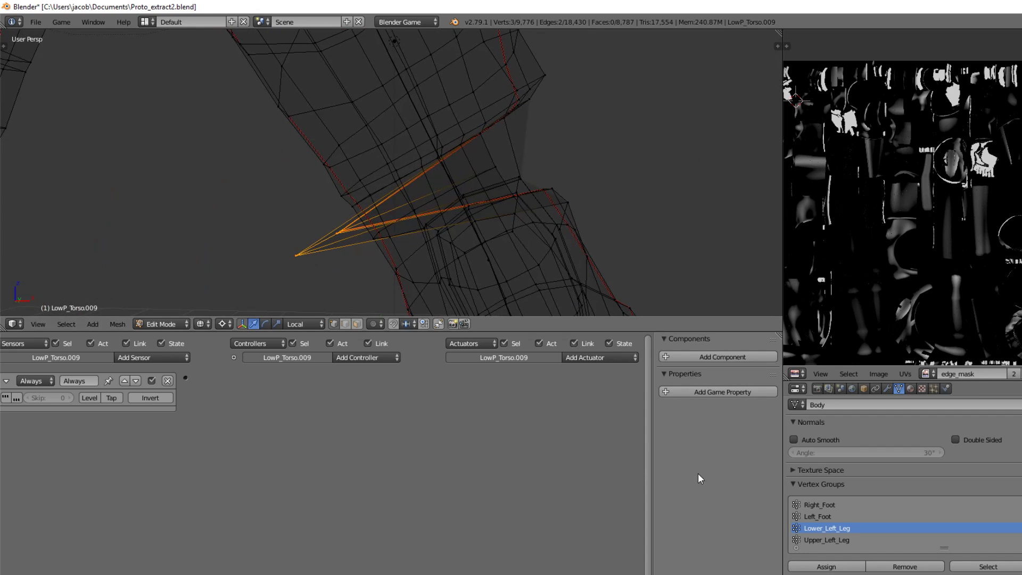
{"action": "left_click", "coordinate": [827, 566]}
Leave mesh editing, move the left leg's control bone back inward along global X to its rest position, and deselect it.
{"action": "key", "text": "Tab"}
{"action": "key", "text": "shift+f"}
{"action": "key", "text": "s"}
{"action": "left_click", "coordinate": [391, 172]}
{"action": "right_click", "coordinate": [496, 221]}
{"action": "type", "text": "gx-1"}
{"action": "key", "text": "Return"}
{"action": "key", "text": "a"}
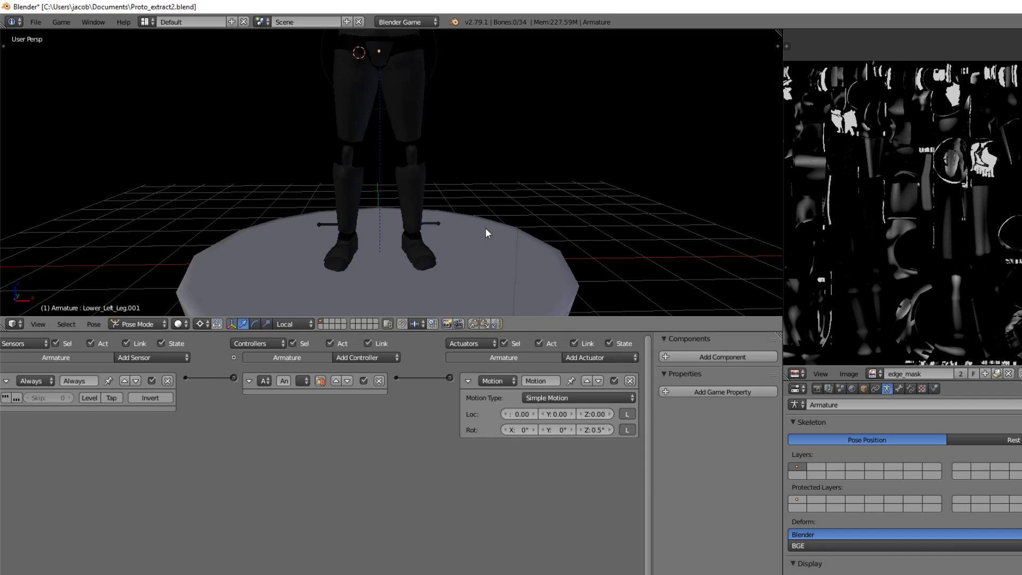
Test the right leg's deformation by moving its control bone beside the ankle outward, clear the bone's location, and deselect it.
{"action": "right_click", "coordinate": [315, 234]}
{"action": "key", "text": "g"}
{"action": "key", "text": "x"}
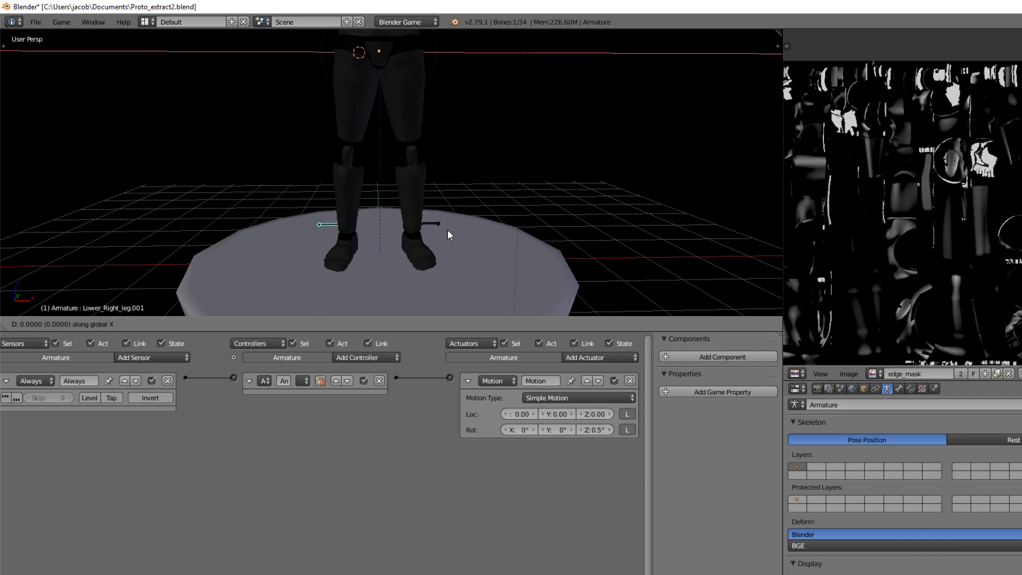
{"action": "key", "text": "1"}
{"action": "key", "text": "BackSpace"}
{"action": "key", "text": "y"}
{"action": "key", "text": "z"}
{"action": "right_click", "coordinate": [452, 165]}
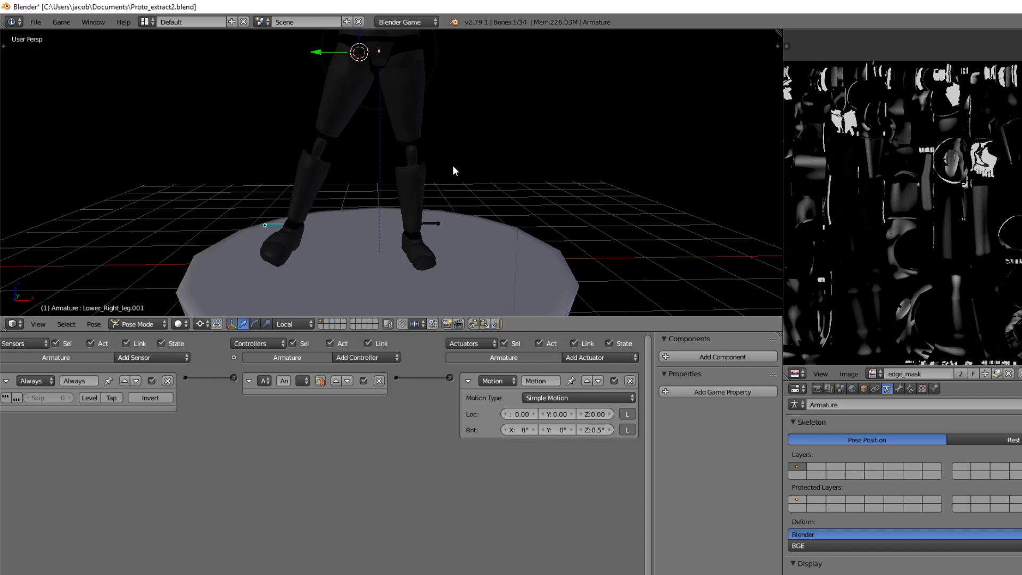
{"action": "key", "text": "alt+g"}
{"action": "key", "text": "a"}
Bring the whole character into view and switch the viewport shading back to Material.
{"action": "key", "text": "shift+f"}
{"action": "key", "text": "s"}
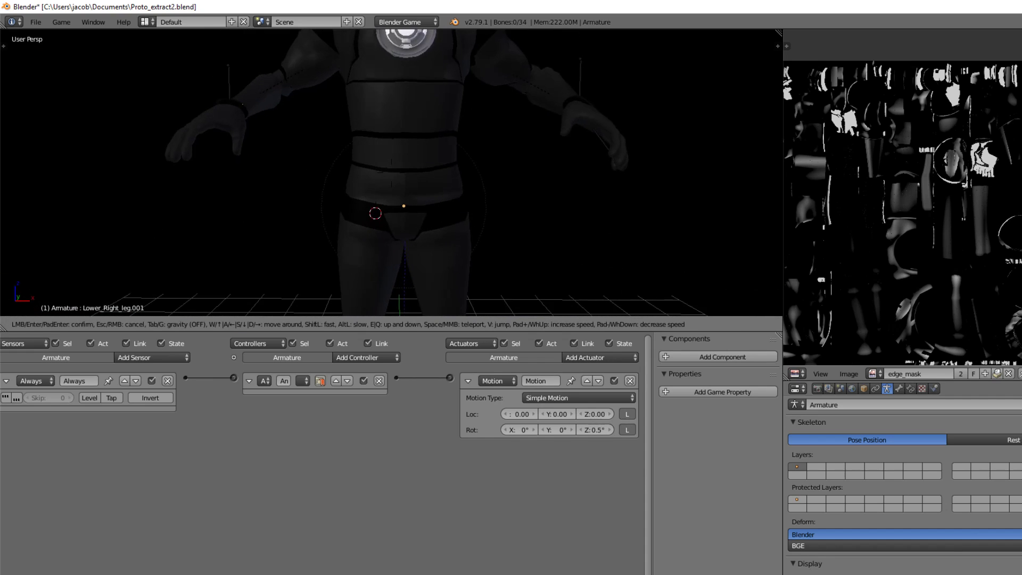
{"action": "left_click", "coordinate": [392, 171]}
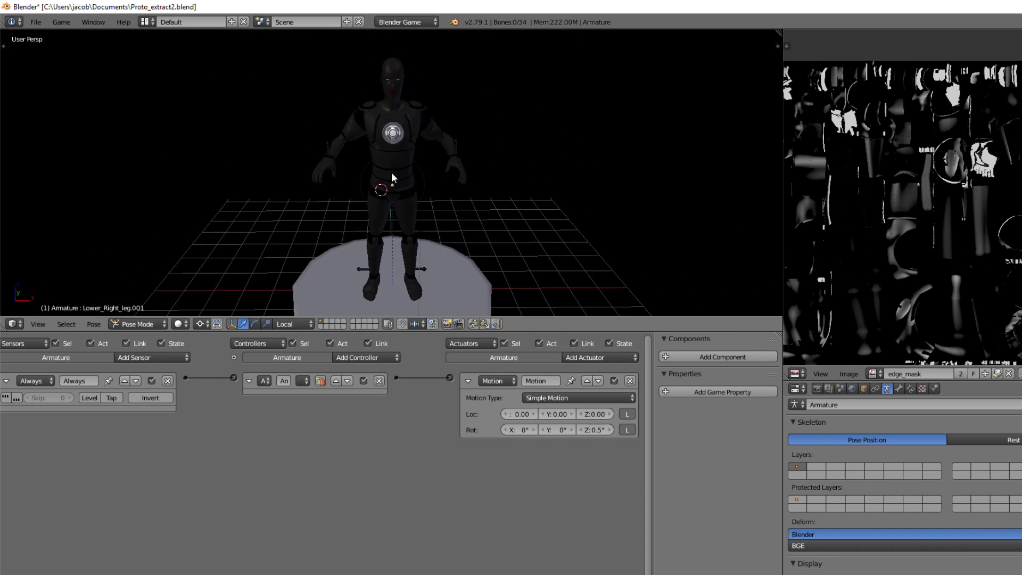
{"action": "left_click", "coordinate": [188, 326]}
{"action": "left_click", "coordinate": [216, 256]}
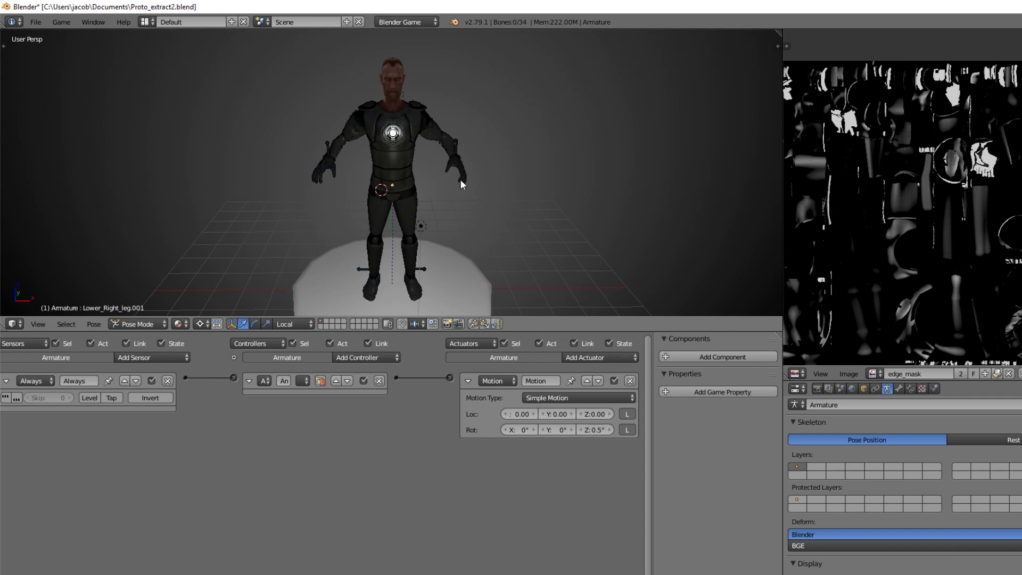
Test-move the left forearm's control bone alone and both forearm control bones together, cancelling each move.
{"action": "right_click", "coordinate": [458, 146]}
{"action": "key", "text": "g"}
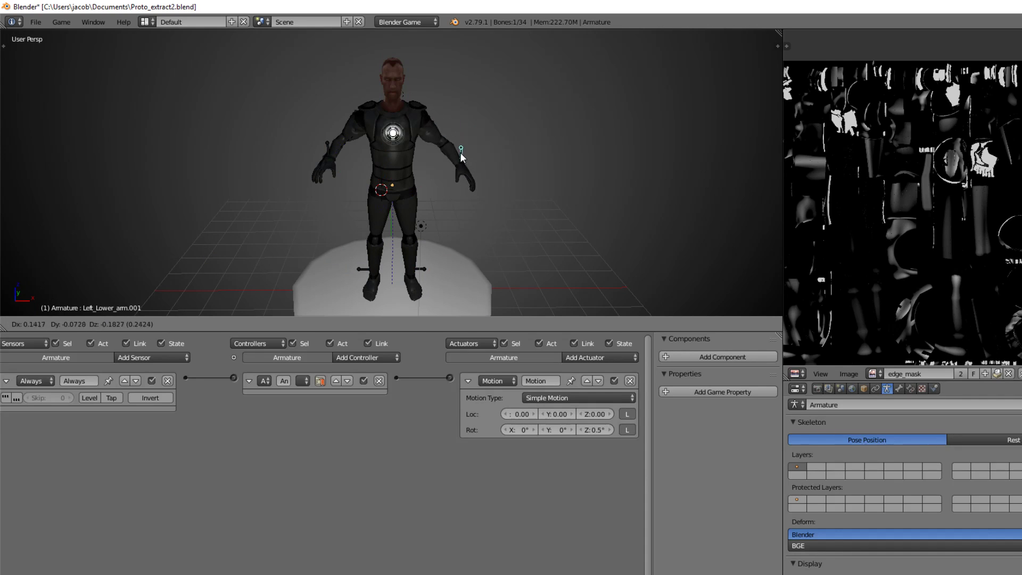
{"action": "key", "text": "Escape"}
{"action": "key", "text": "g"}
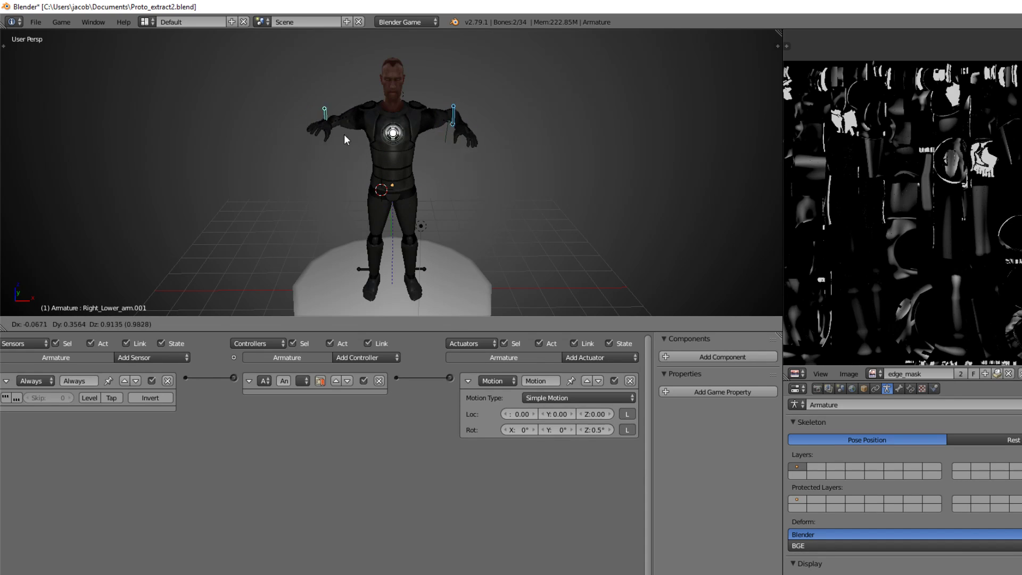
{"action": "key", "text": "Escape"}
Add both leg control bones to the selection, test-move all four limb controls together, cancel the move, and deselect everything.
{"action": "right_click", "coordinate": [421, 272], "text": "shift"}
{"action": "right_click", "coordinate": [362, 270], "text": "shift"}
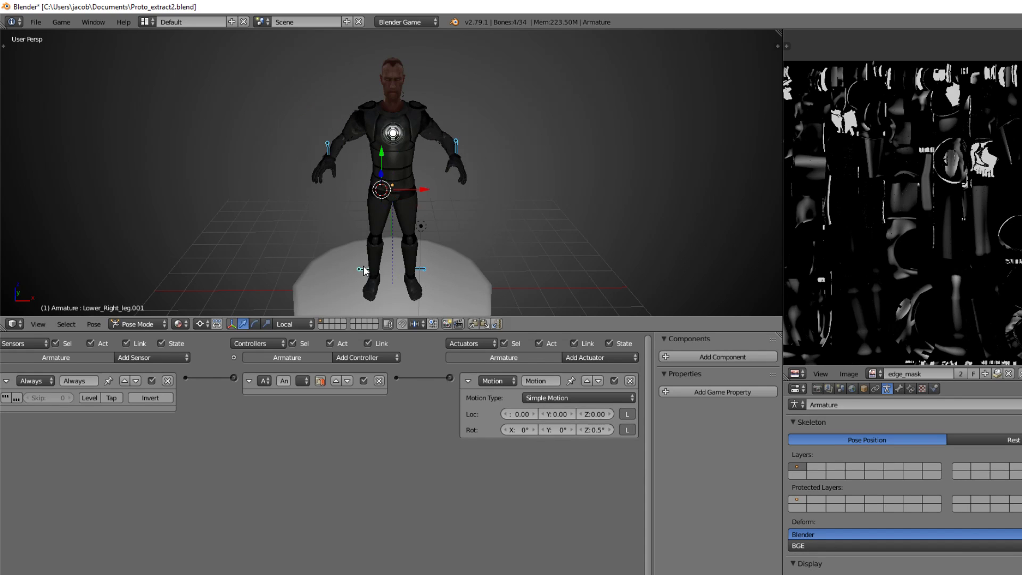
{"action": "key", "text": "g"}
{"action": "right_click", "coordinate": [443, 237]}
{"action": "key", "text": "a"}
From the character's side, test-move the torso control bone behind the shoulders along global X and cancel the move.
{"action": "key", "text": "shift+f"}
{"action": "key", "text": "d"}
{"action": "key", "text": "w"}
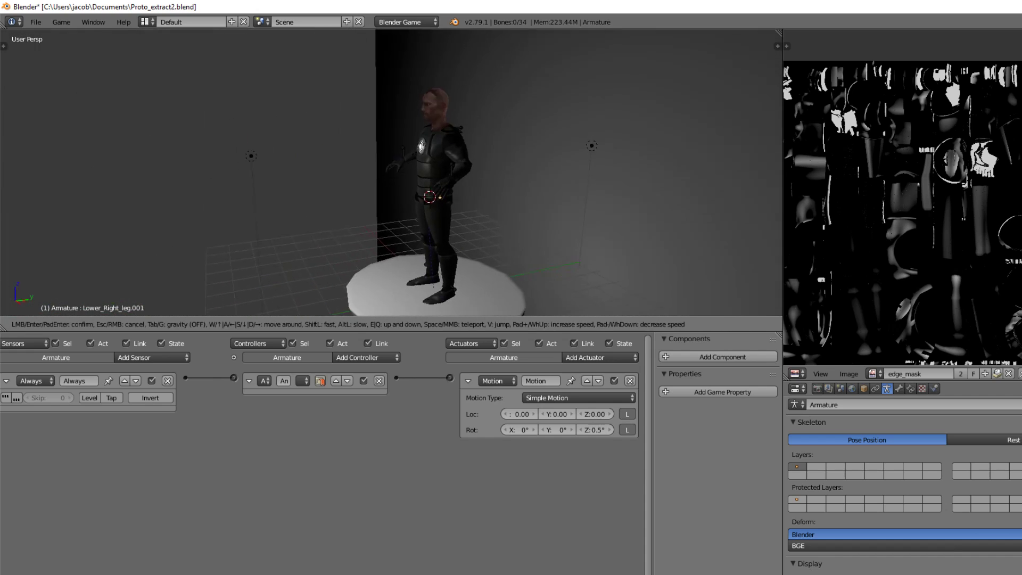
{"action": "left_click", "coordinate": [393, 151]}
{"action": "key", "text": "g"}
{"action": "key", "text": "x"}
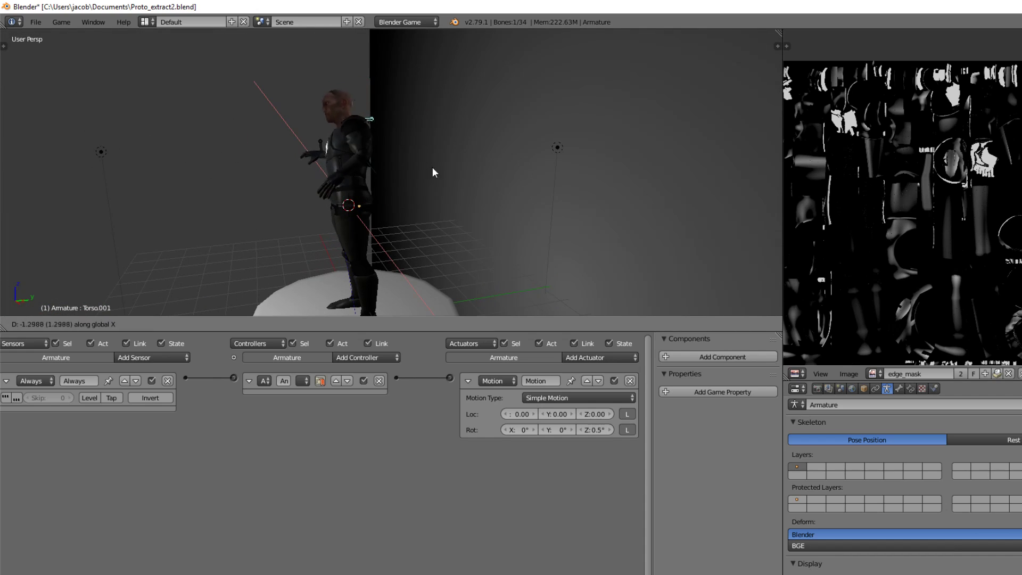
{"action": "right_click", "coordinate": [451, 177]}
Test-move the torso control bone up along global Z and cancel the move.
{"action": "key", "text": "shift+f"}
{"action": "key", "text": "a"}
{"action": "key", "text": "s"}
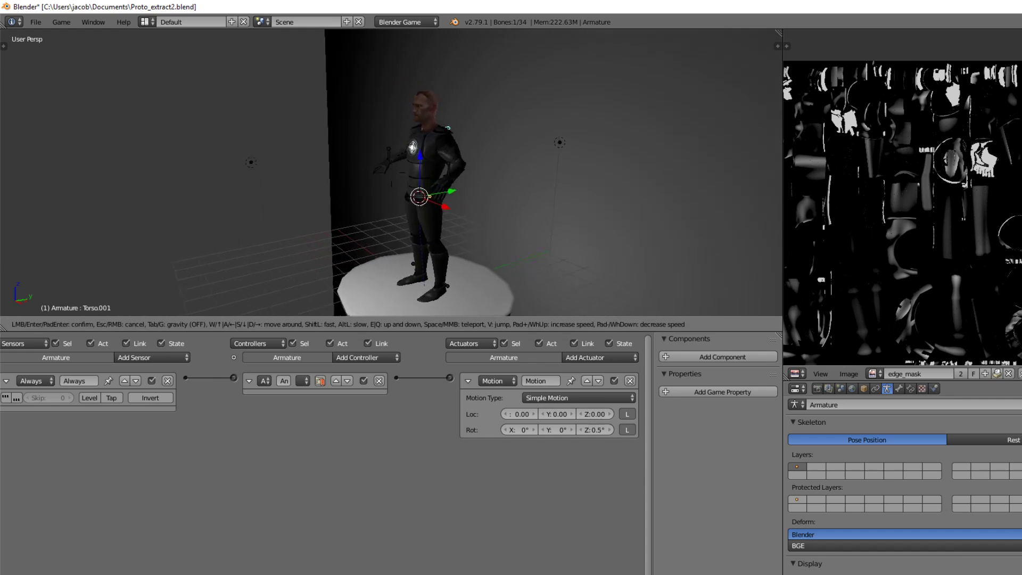
{"action": "left_click", "coordinate": [392, 175]}
{"action": "key", "text": "g"}
{"action": "key", "text": "z"}
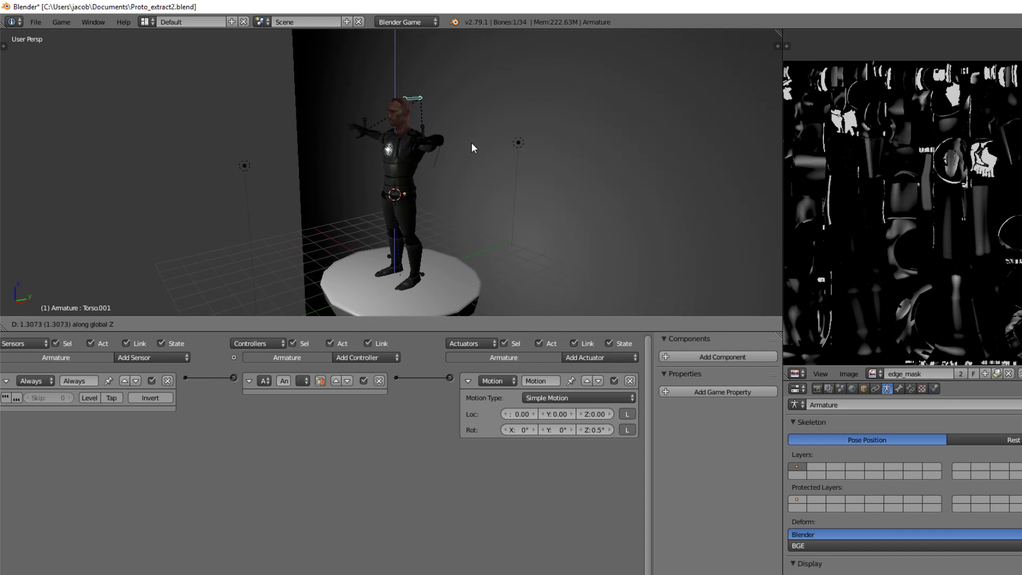
{"action": "right_click", "coordinate": [471, 179]}
Test-move the torso control bone along global Y, cancel the move, and deselect the bone.
{"action": "key", "text": "g"}
{"action": "key", "text": "y"}
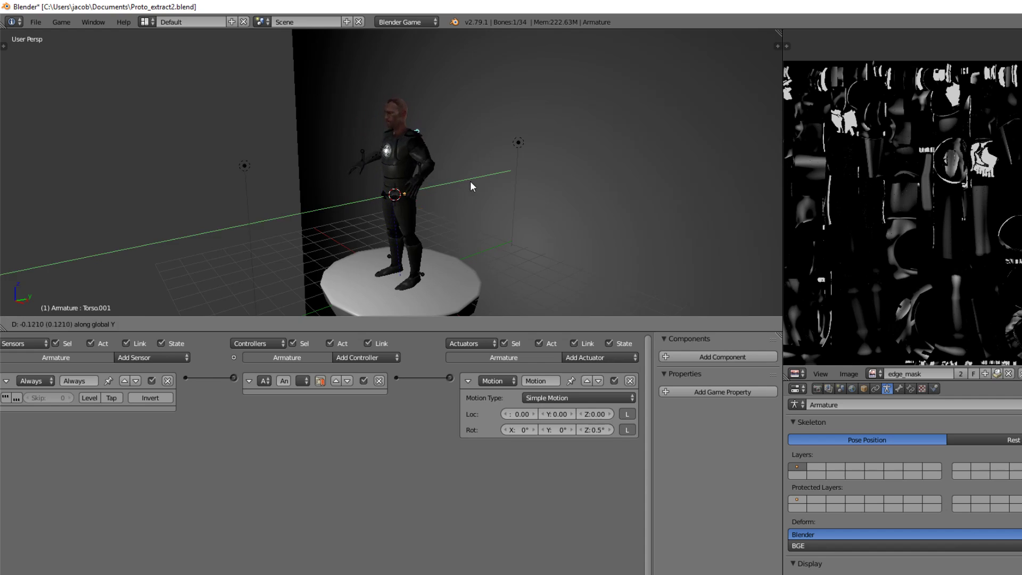
{"action": "right_click", "coordinate": [462, 188]}
{"action": "key", "text": "a"}
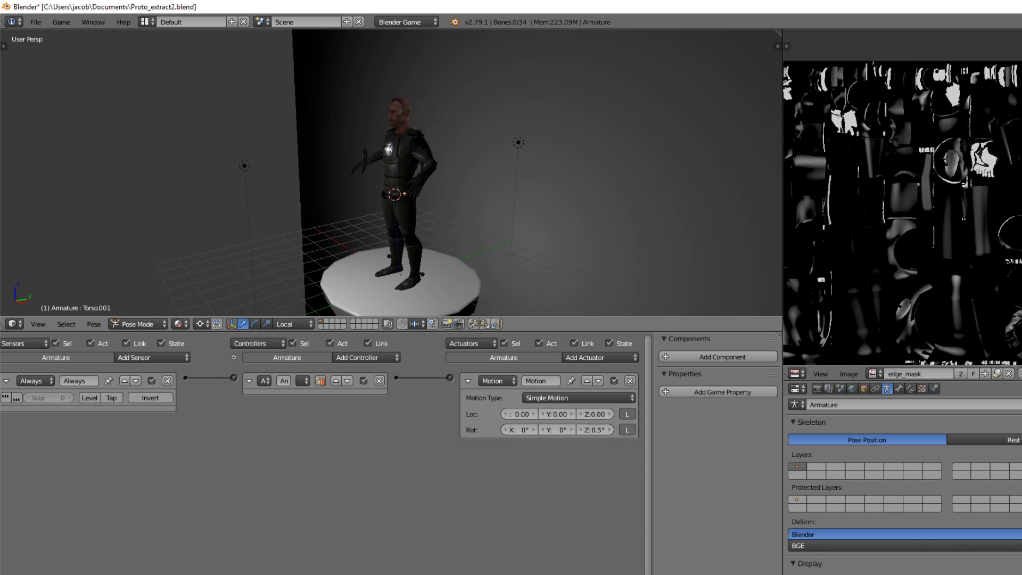
View the whole character from the front on its round platform.
{"action": "key", "text": "shift+f"}
{"action": "key", "text": "a"}
{"action": "key", "text": "w"}
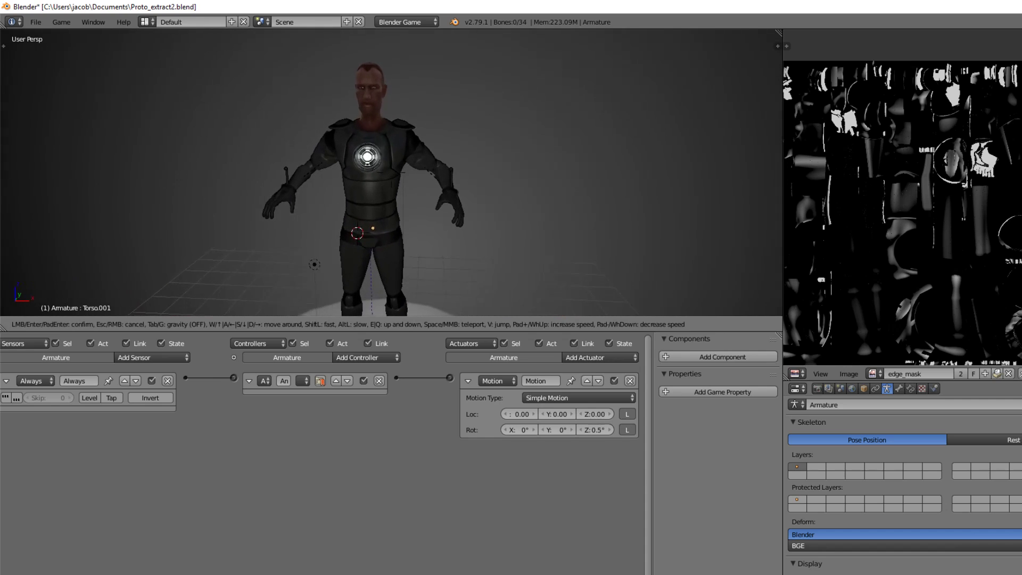
{"action": "key", "text": "s"}
{"action": "left_click", "coordinate": [391, 172]}
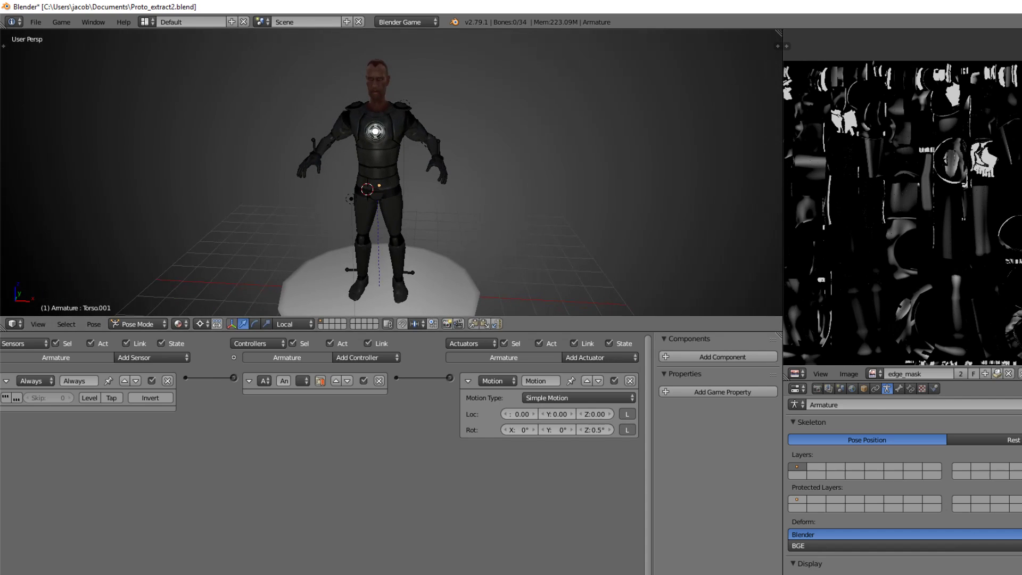